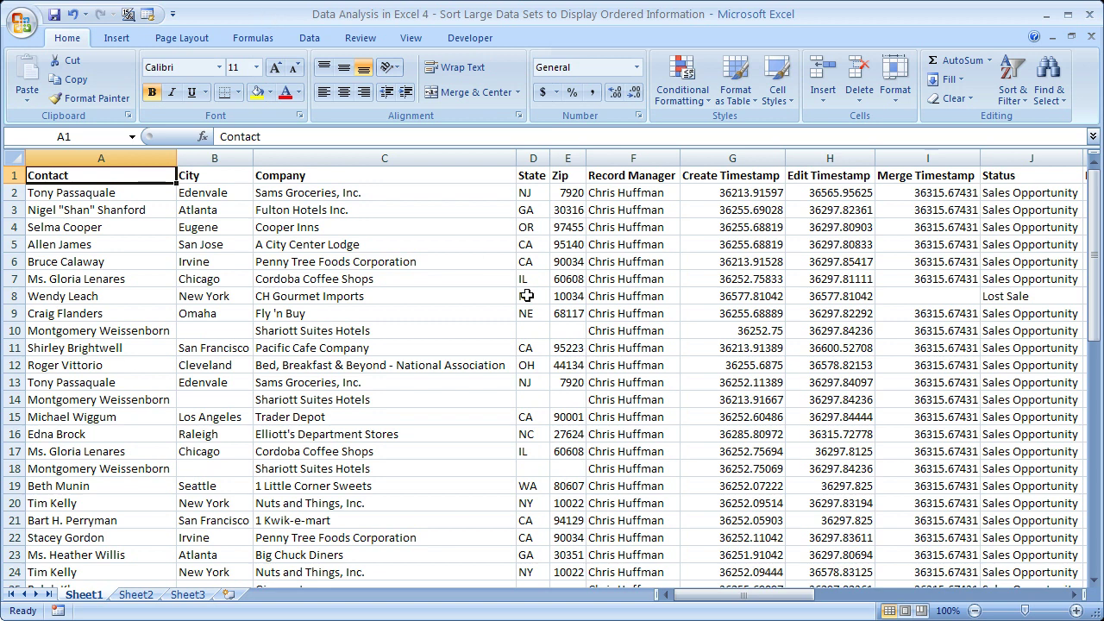
Select Contact and Company cells, then zoom the sheet to 200%
mouse_move(112, 178)
left_mouse_down()
mouse_move(130, 500)
mouse_move(119, 579)
mouse_move(121, 335)
mouse_move(101, 174)
left_mouse_up()
left_click_drag(212, 175, 980, 434)
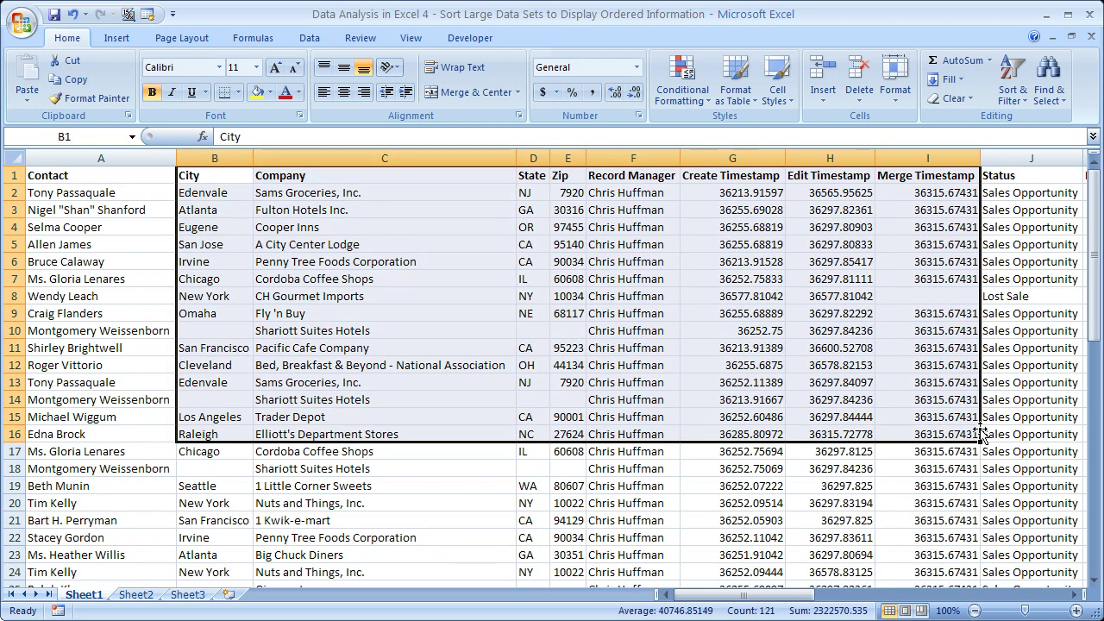
left_click(132, 177)
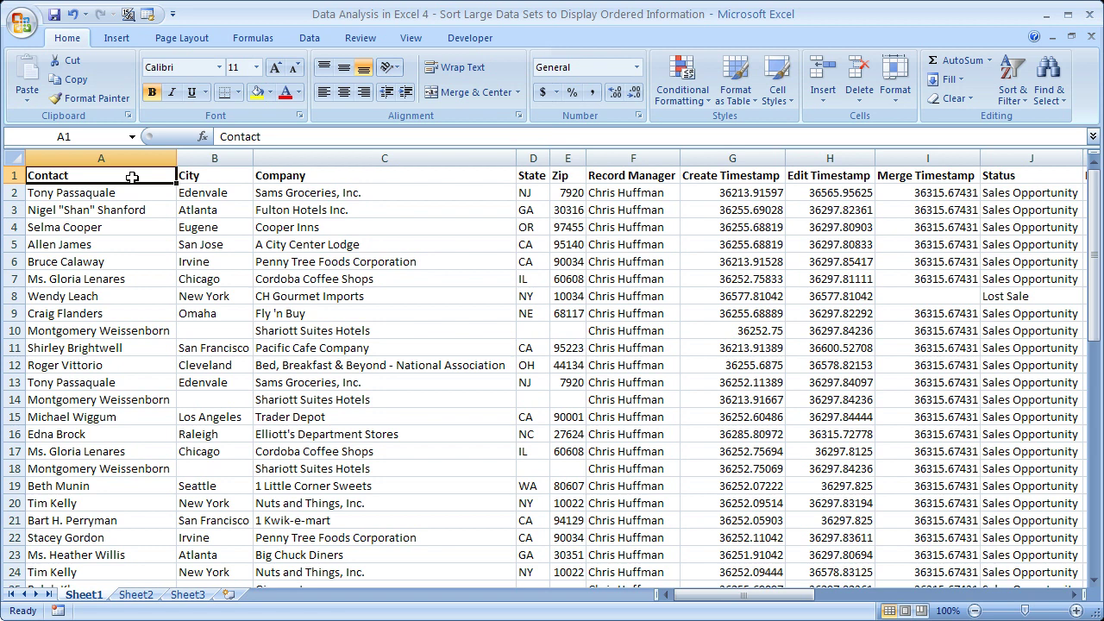
key("alt+w")
key("q")
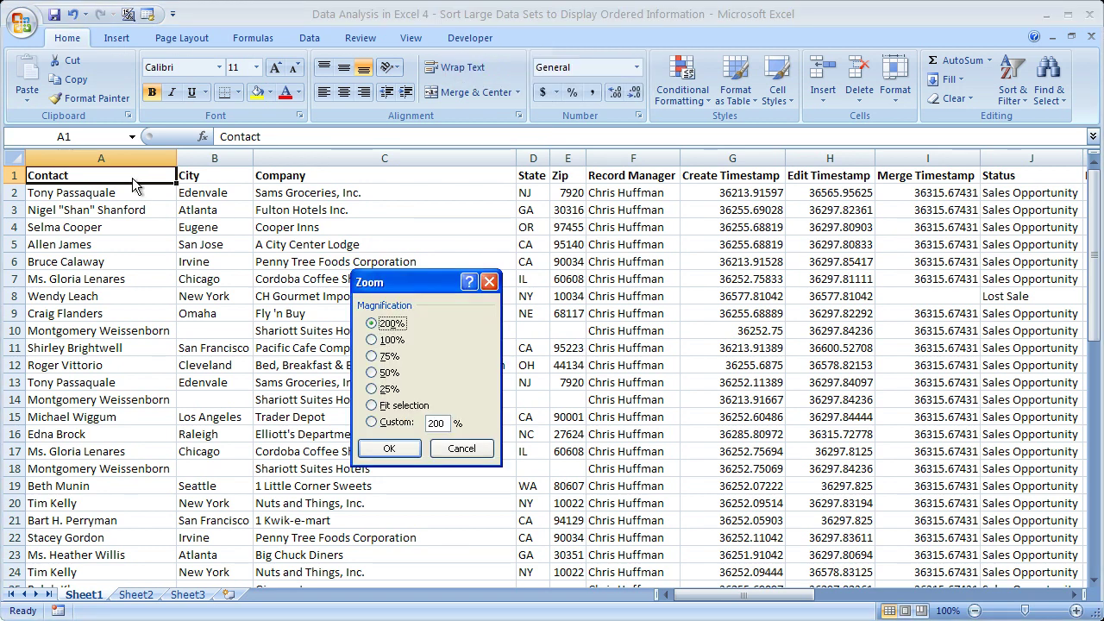
key("Return")
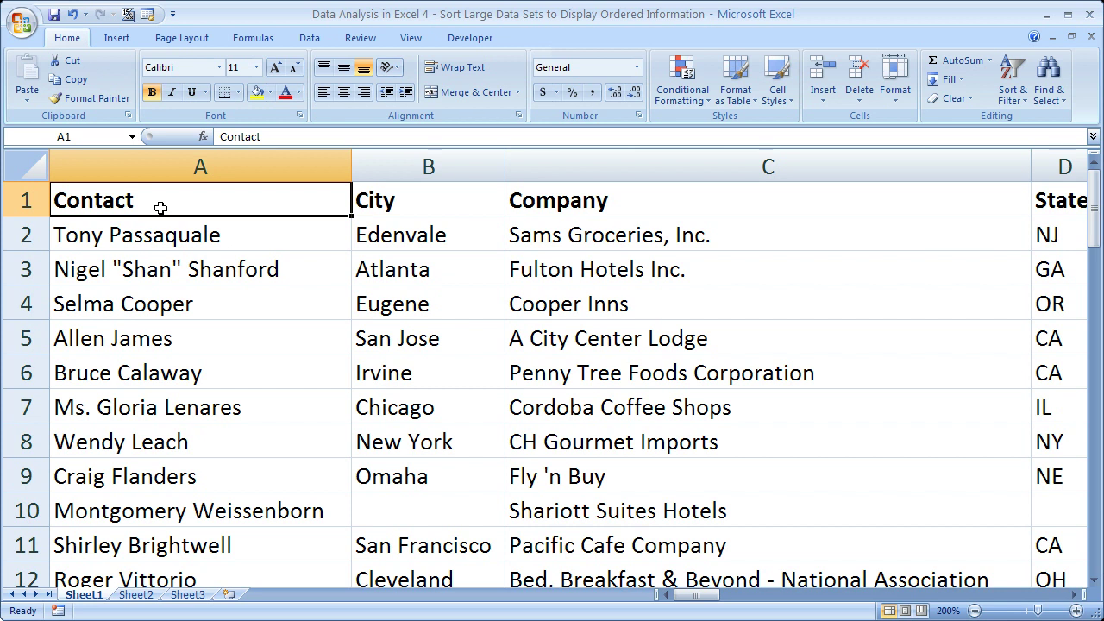
Select the Contact entries A2 through A8, end on cell A2, and show the Data ribbon
left_click(154, 240)
left_click(154, 266)
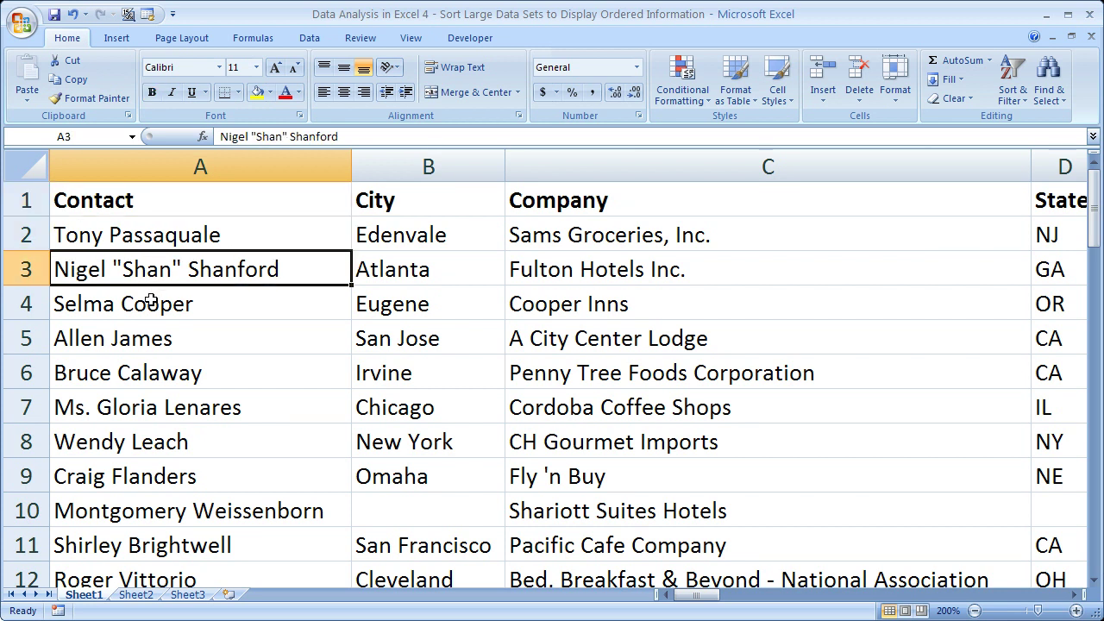
left_click(150, 302)
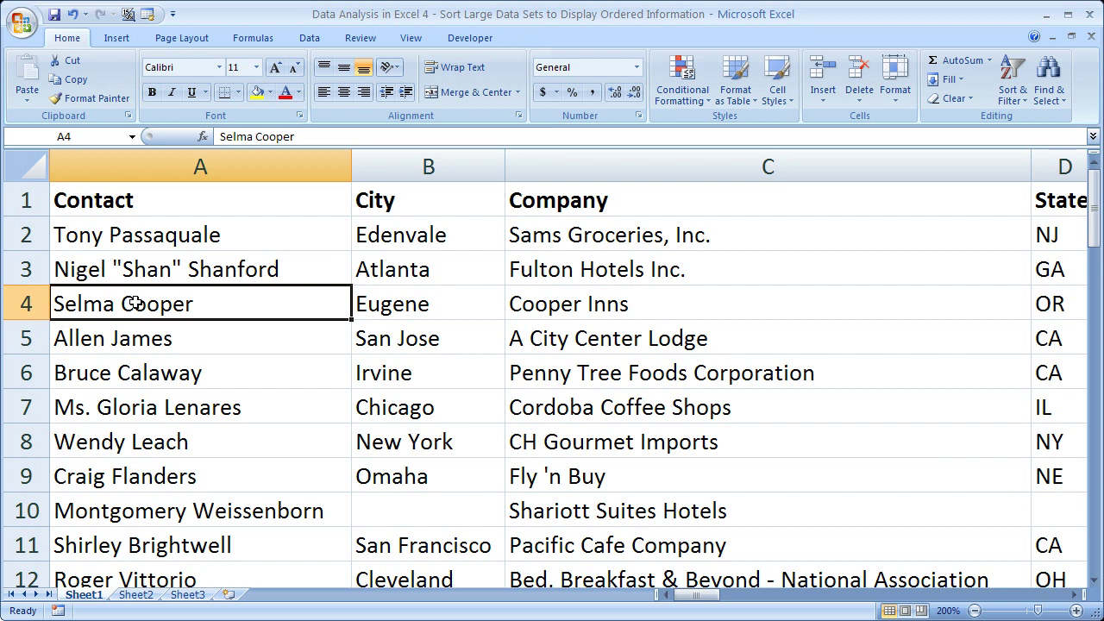
left_click(134, 345)
left_click_drag(143, 243, 143, 435)
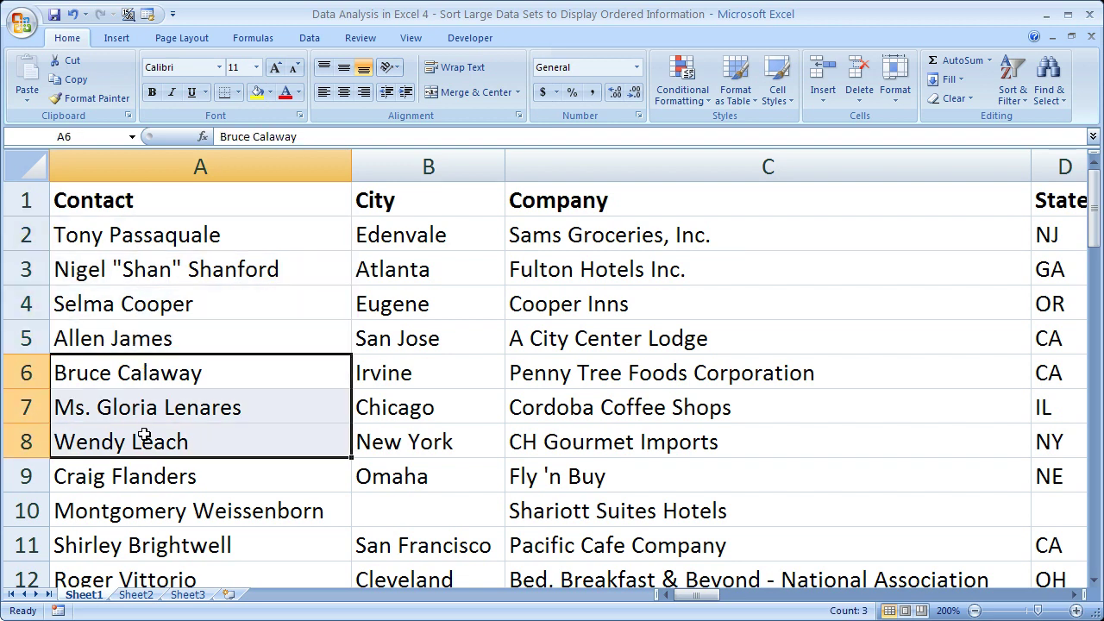
left_click(129, 226)
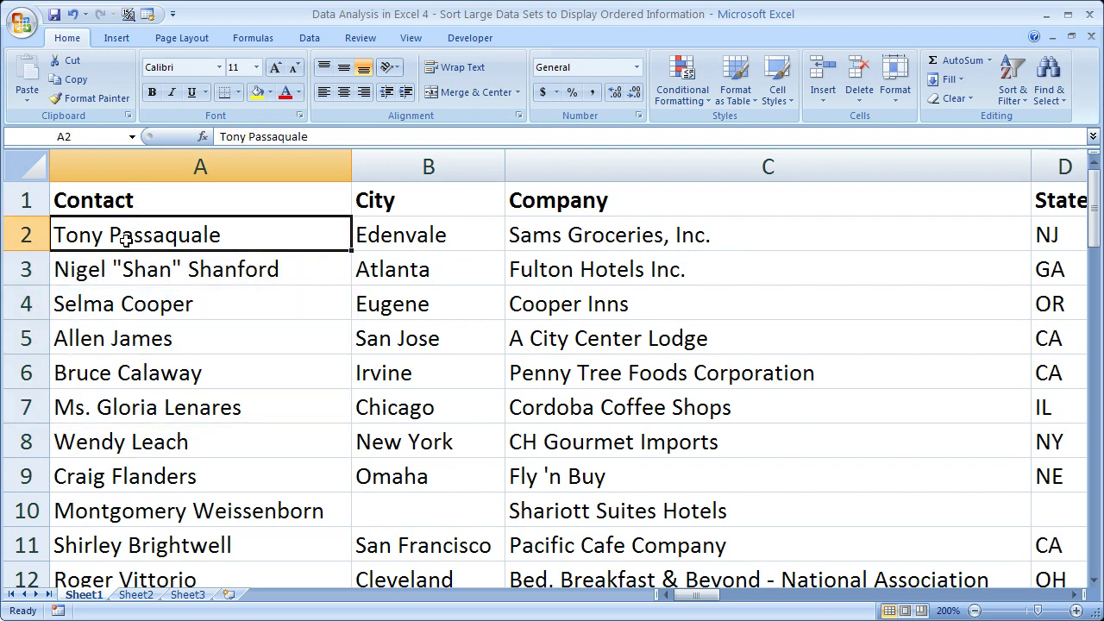
left_click(310, 39)
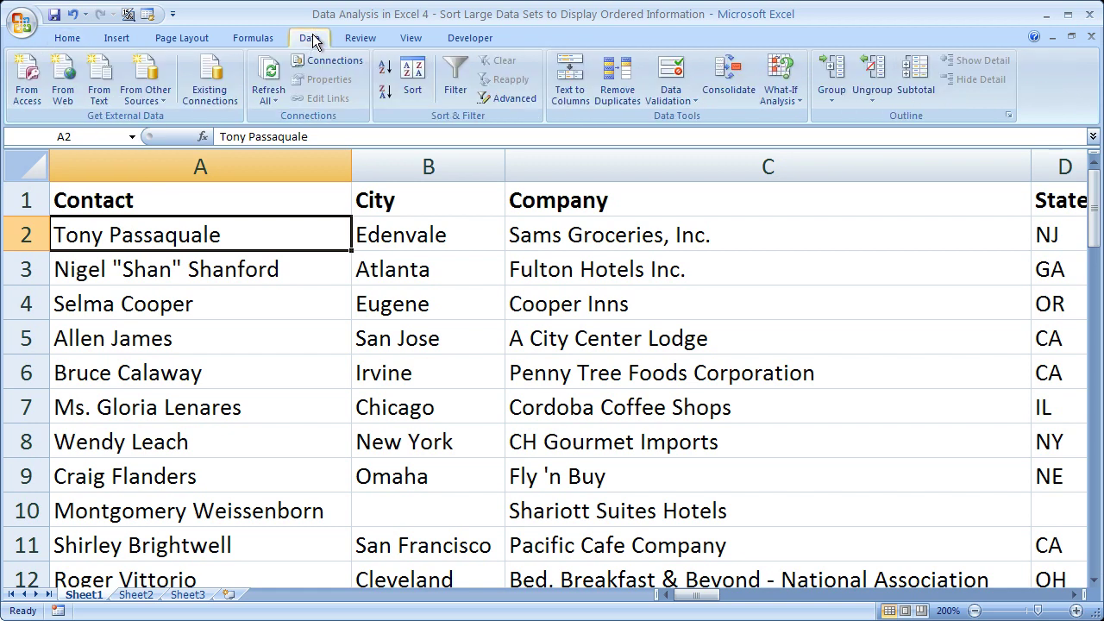
Open the Sort dialog from the Data tab's Sort & Filter group
left_click(413, 80)
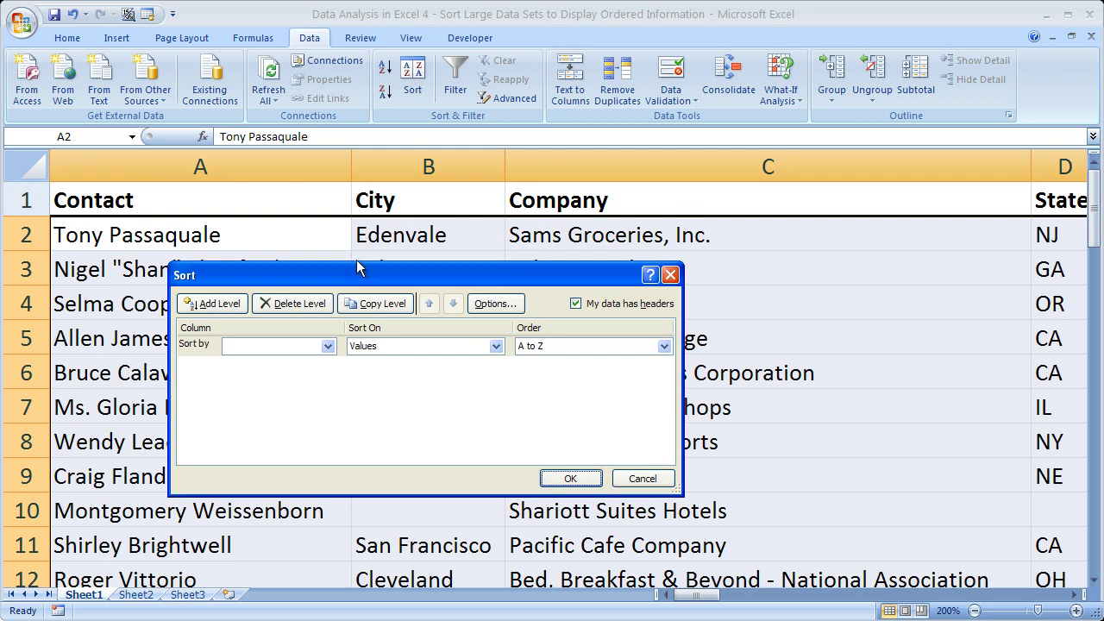
left_click_drag(343, 277, 491, 332)
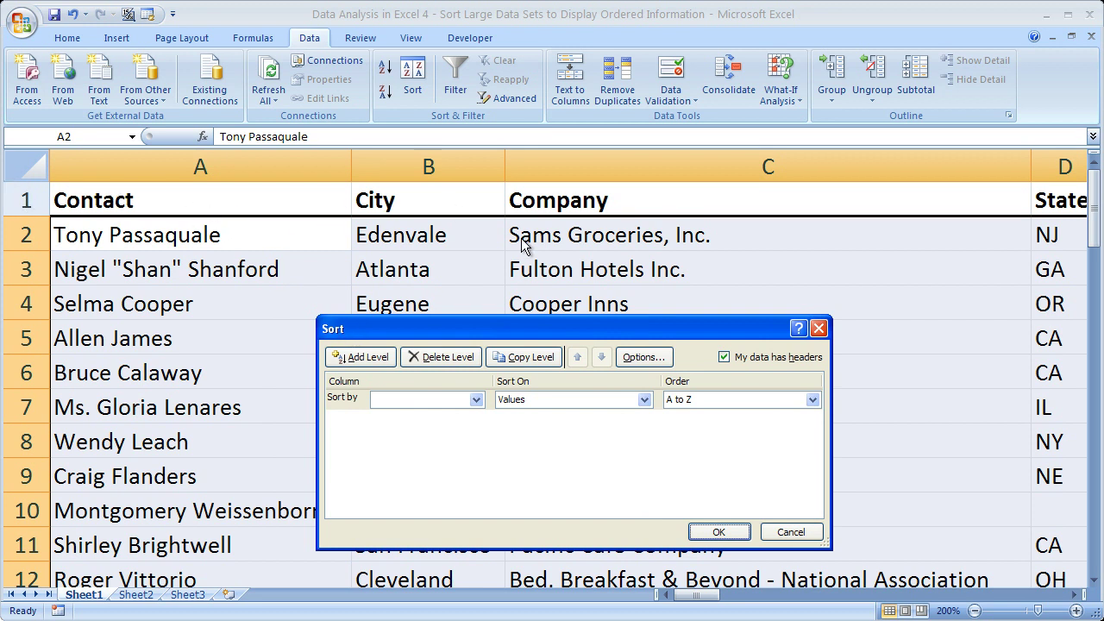
left_click_drag(696, 334, 667, 247)
left_click(679, 290)
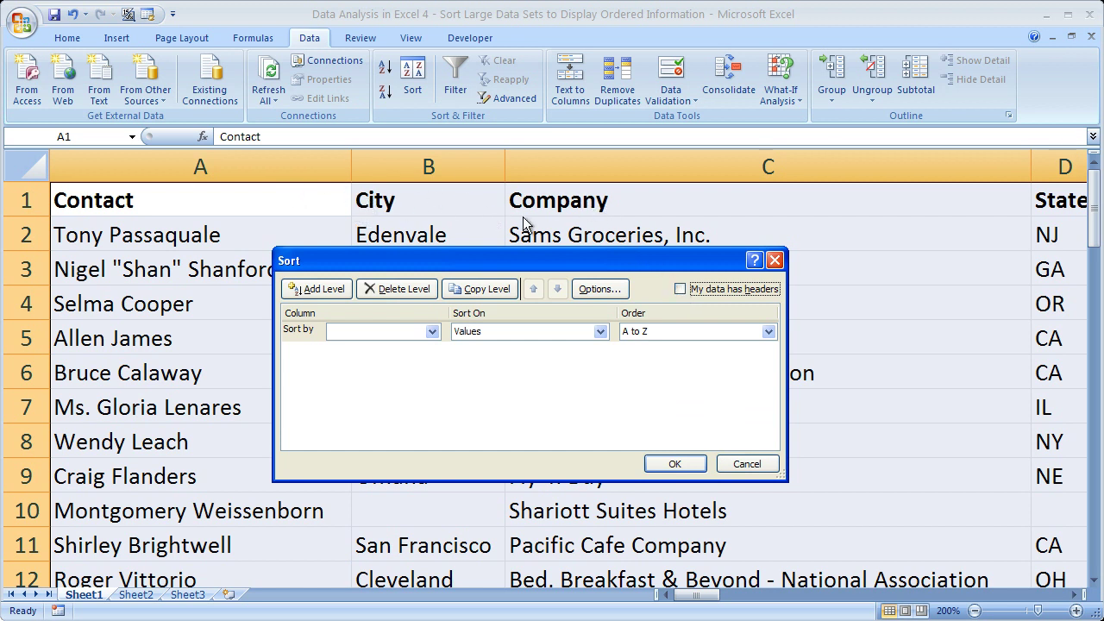
left_click(680, 290)
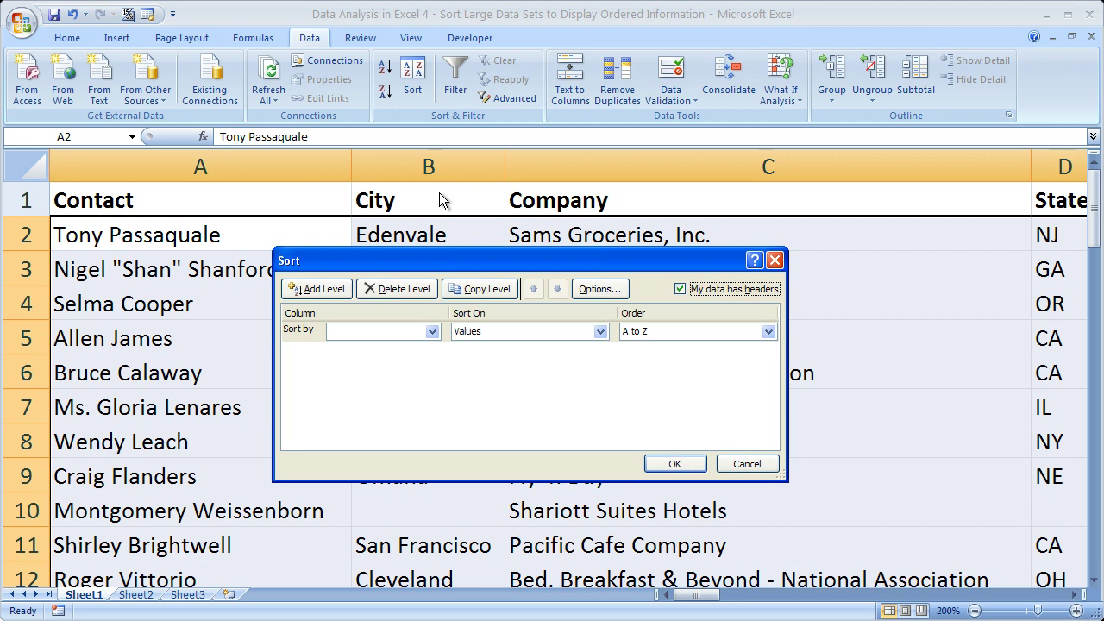
left_click_drag(451, 267, 541, 273)
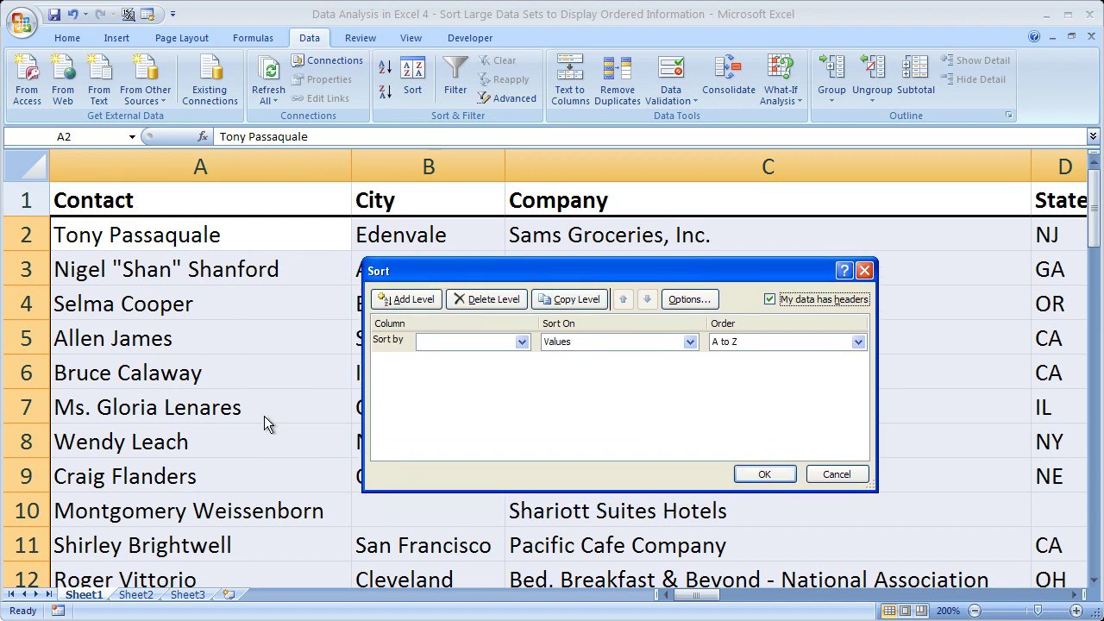
Sort the list by Contact on Values, A to Z, and apply it
left_click(522, 342)
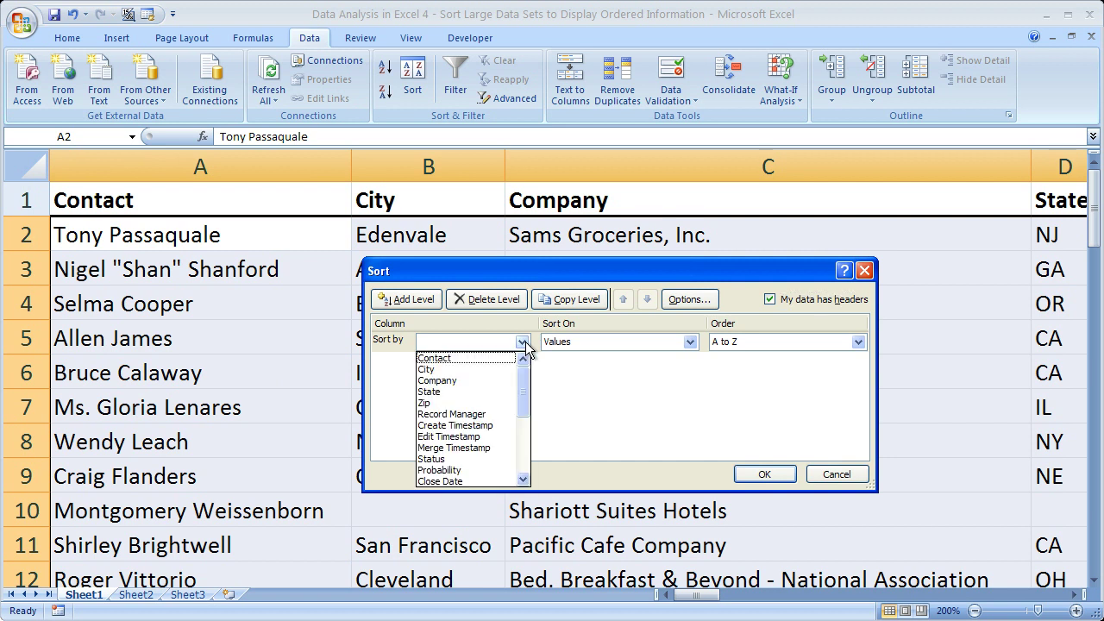
left_click_drag(526, 380, 524, 440)
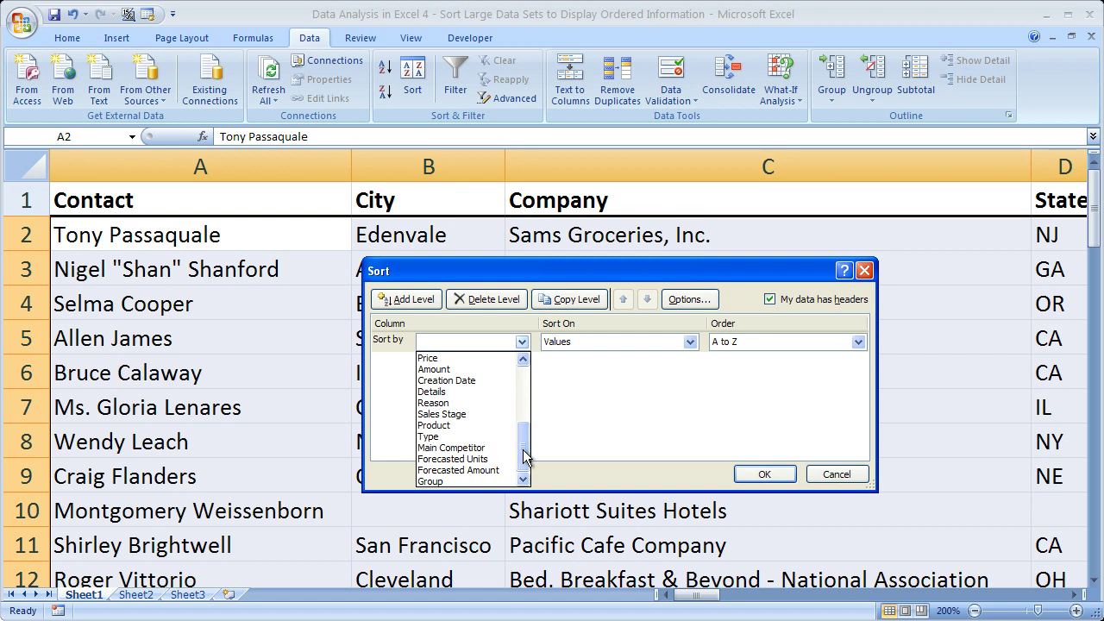
left_click_drag(526, 457, 525, 369)
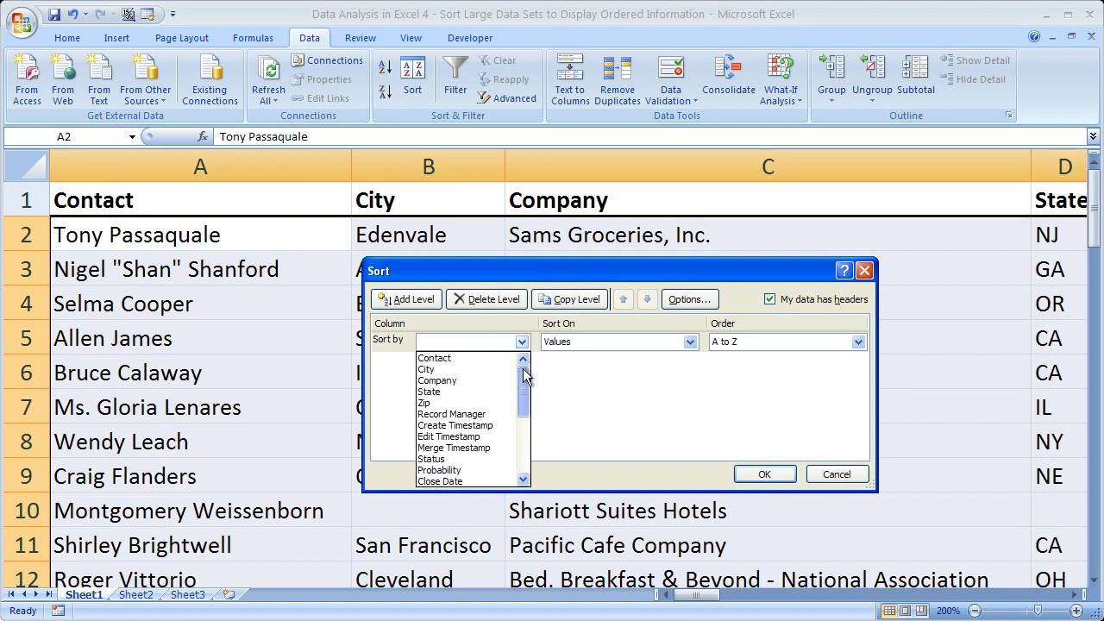
left_click(434, 358)
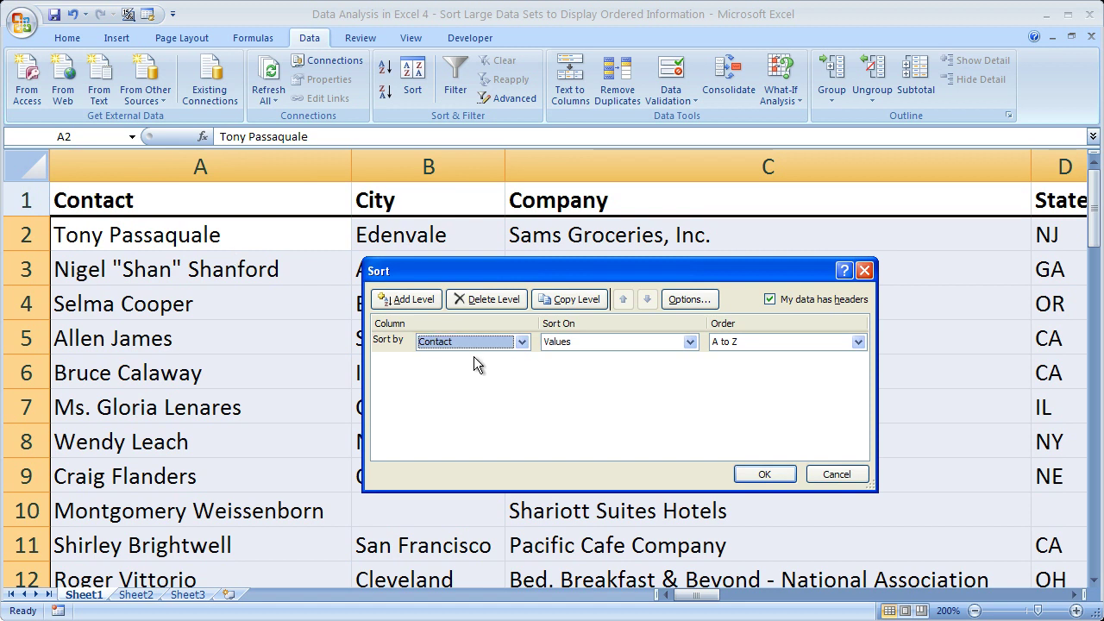
left_click(689, 342)
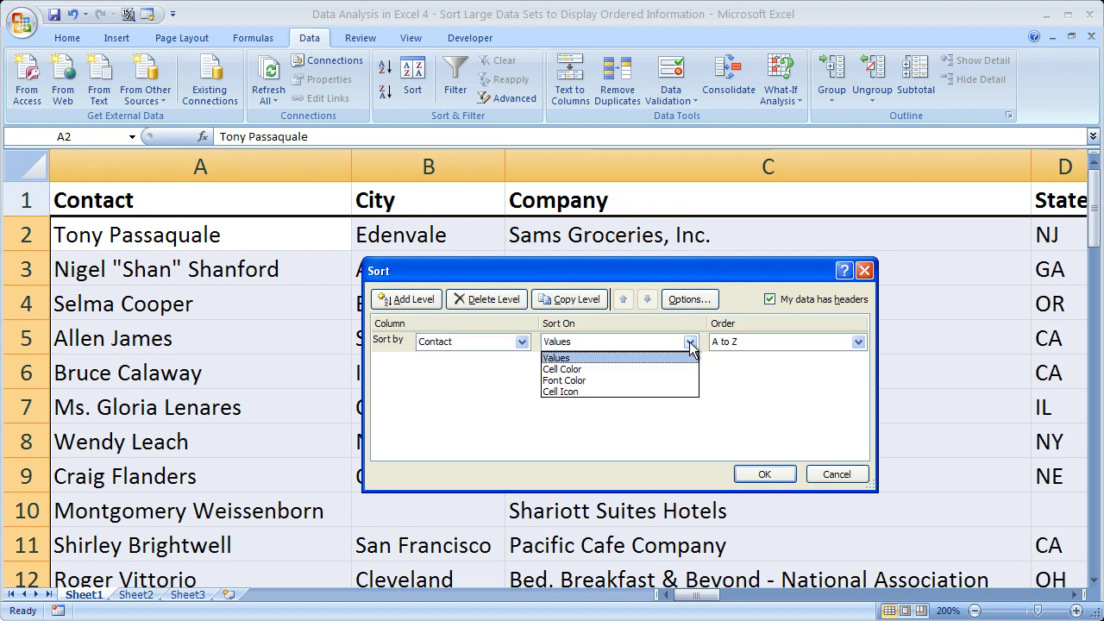
left_click(559, 359)
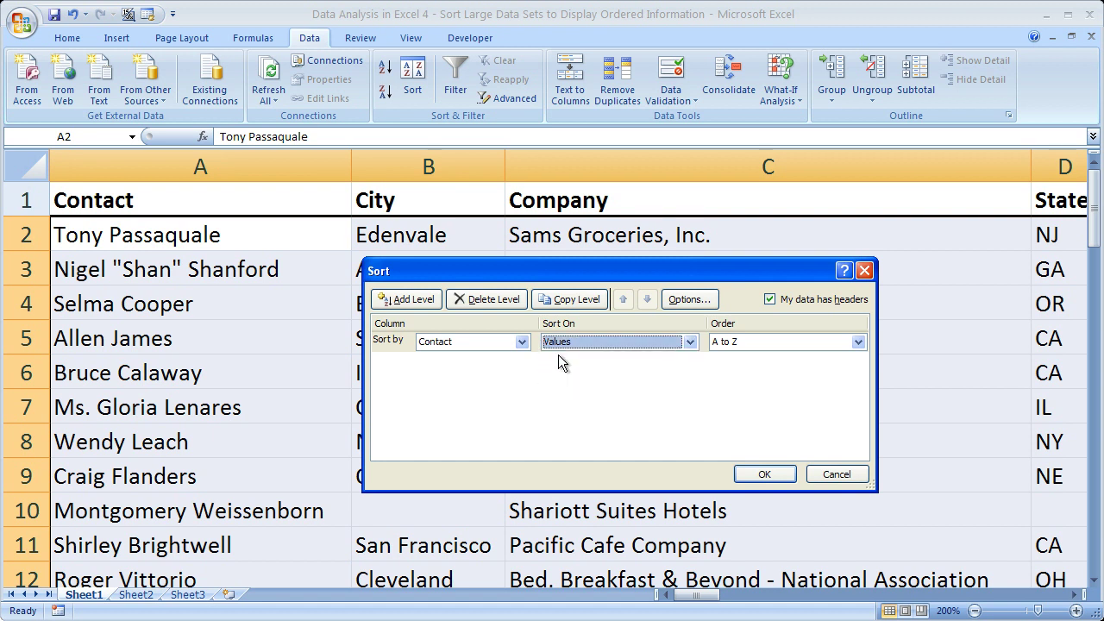
left_click(858, 342)
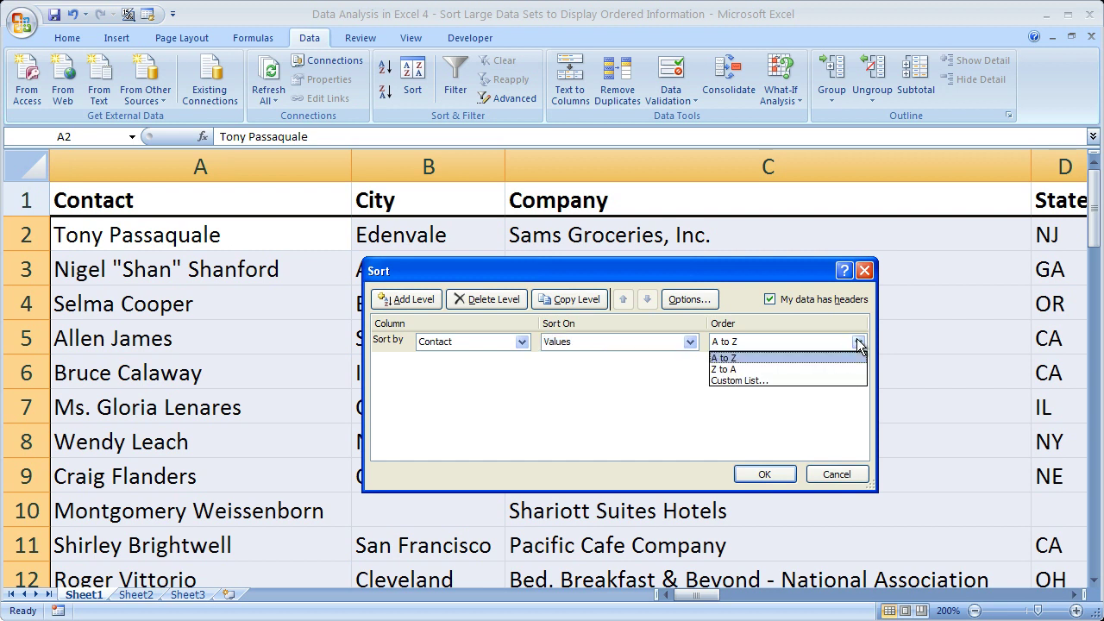
left_click(730, 360)
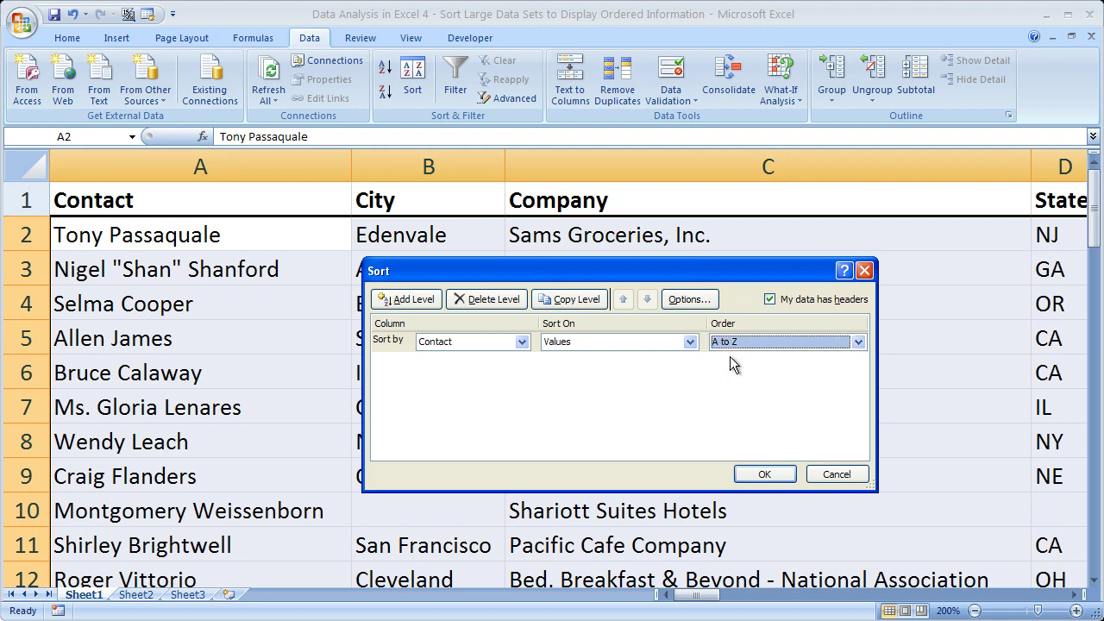
left_click(758, 477)
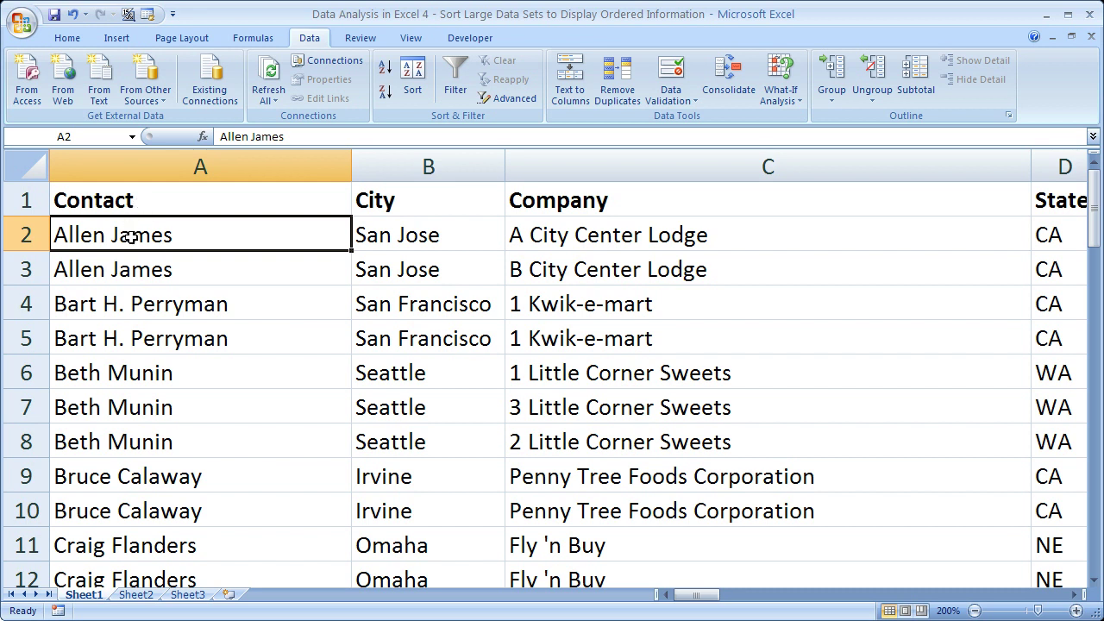
left_click_drag(129, 237, 131, 262)
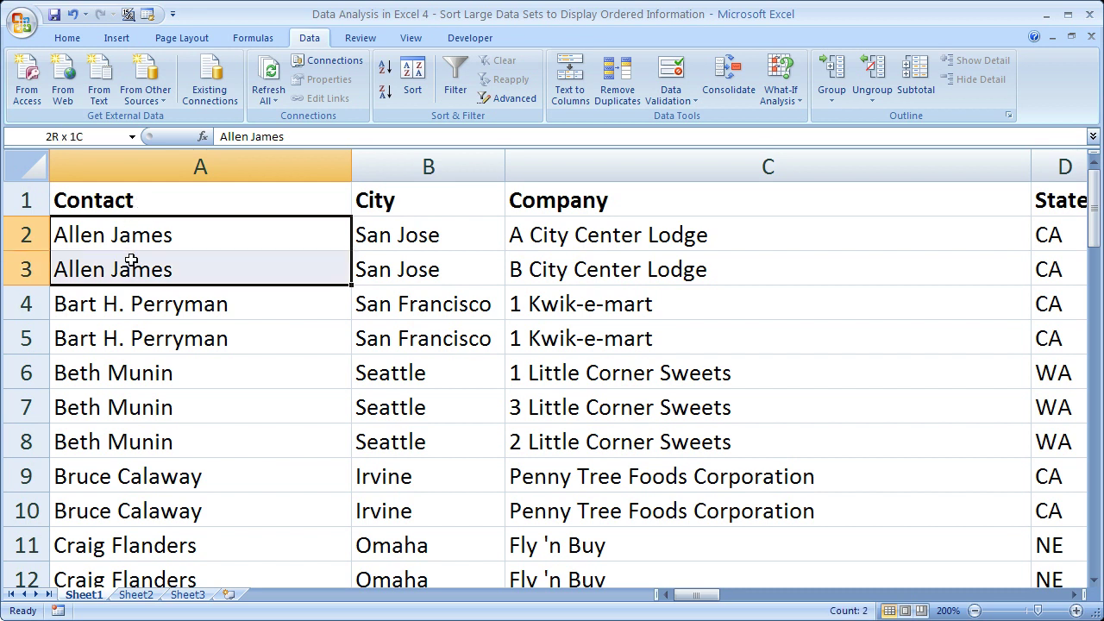
left_click(120, 308)
left_click_drag(121, 308, 116, 441)
left_click_drag(116, 485, 116, 516)
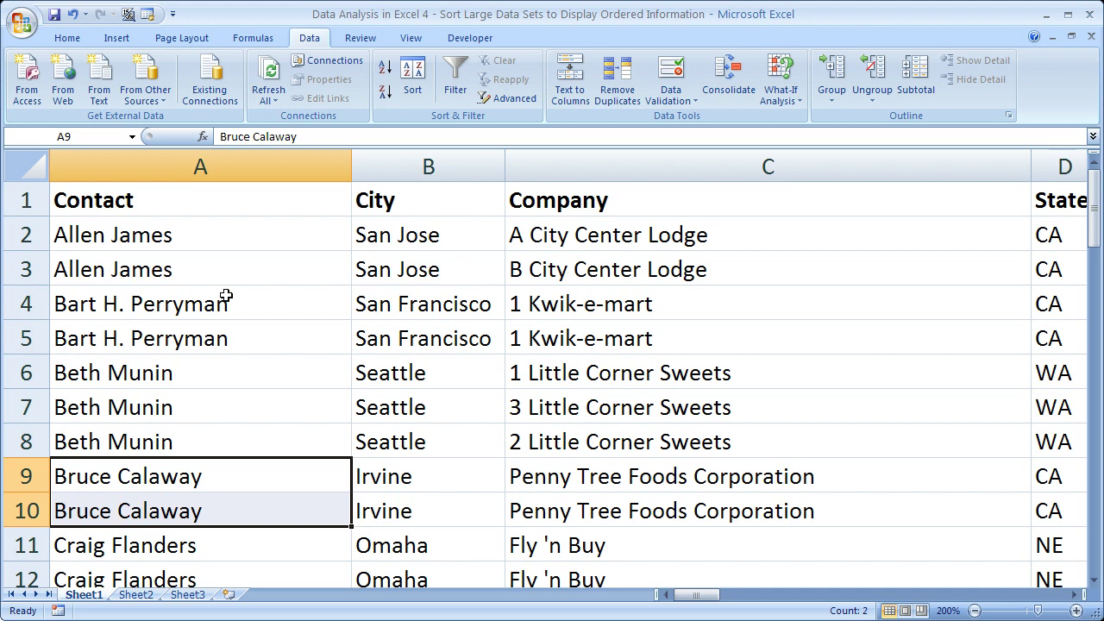
left_click(236, 202)
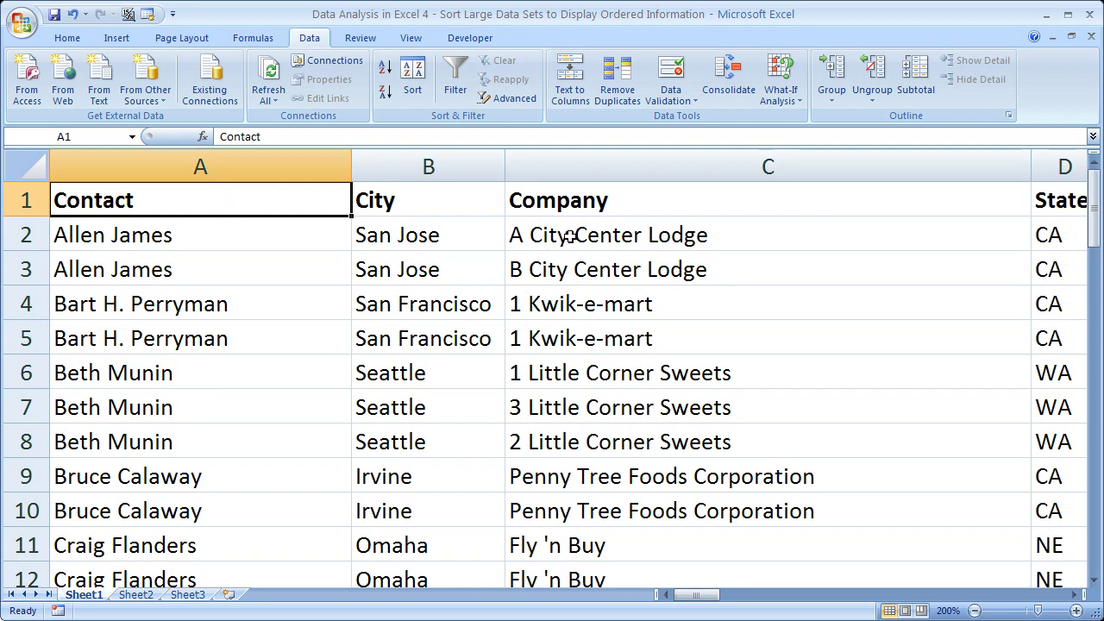
left_click_drag(586, 205, 595, 426)
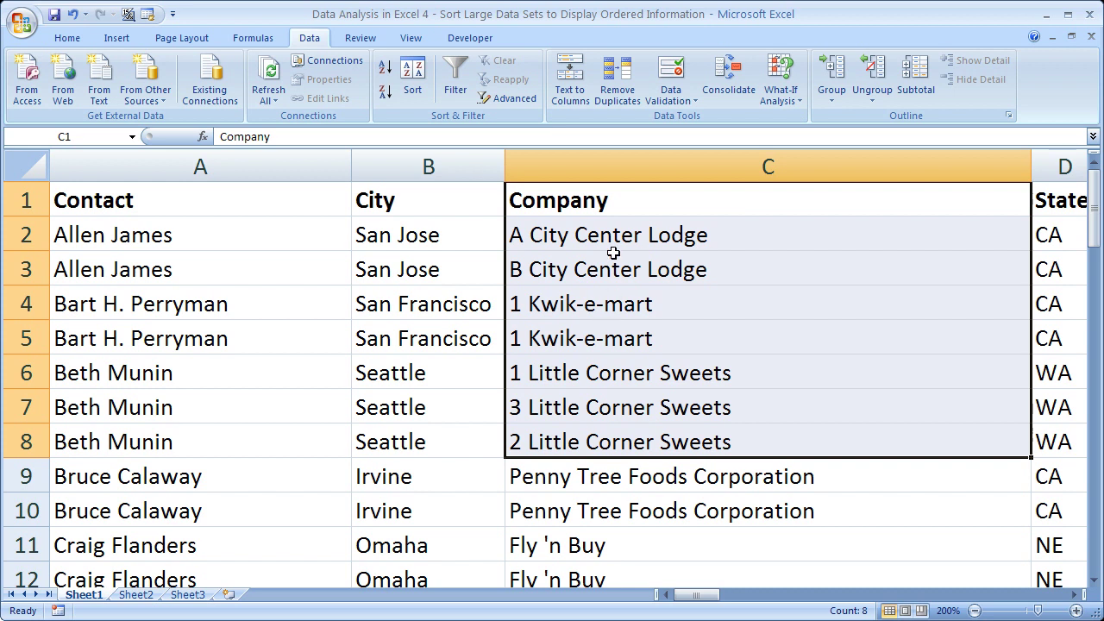
Change cell C5 from 1 Kwik-e-mart to 2 Kwik-e-mart
left_click_drag(613, 204, 609, 445)
left_click(550, 242)
left_click(542, 274)
left_click(537, 311)
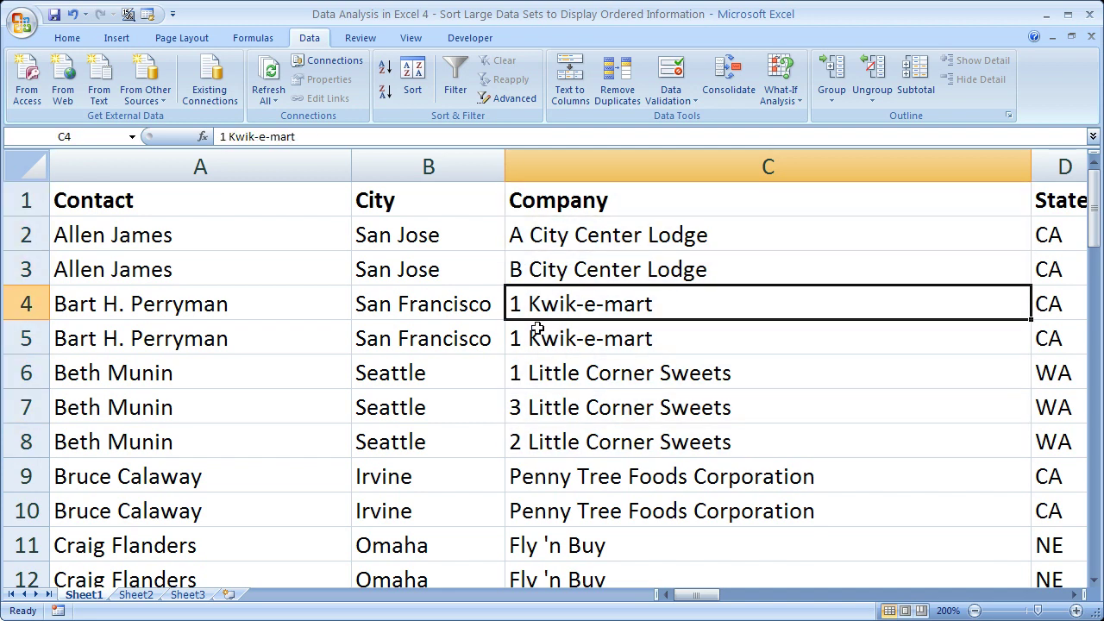
left_click(532, 338)
double_click(516, 338)
key("BackSpace")
type("2")
left_click(527, 376)
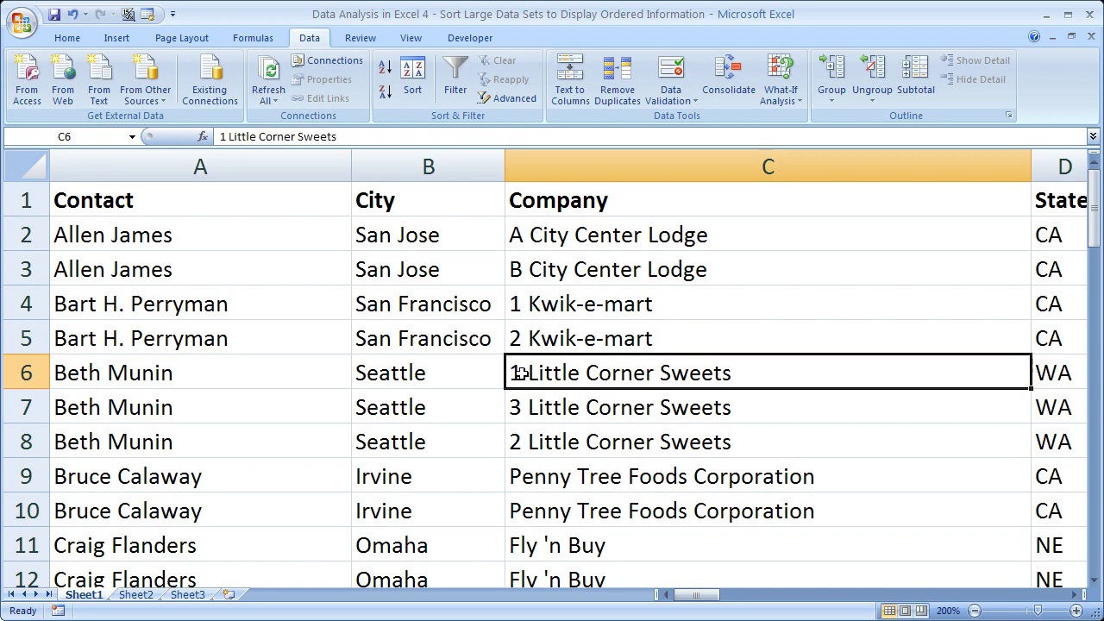
left_click(516, 405)
left_click(516, 445)
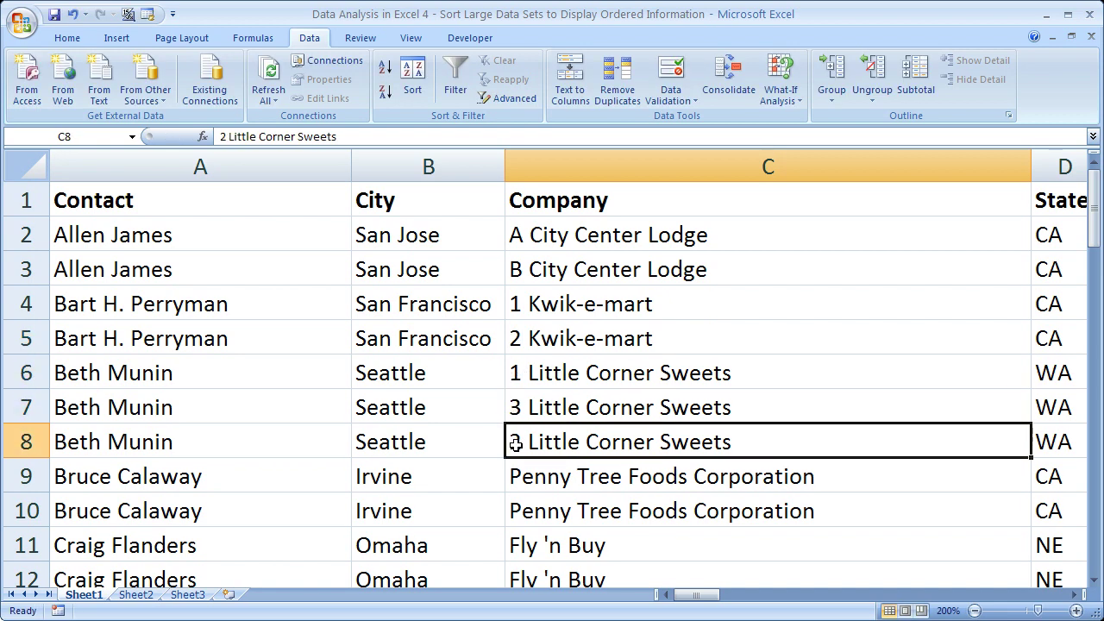
left_click(517, 376)
left_click(517, 402)
left_click(515, 442)
left_click(516, 409)
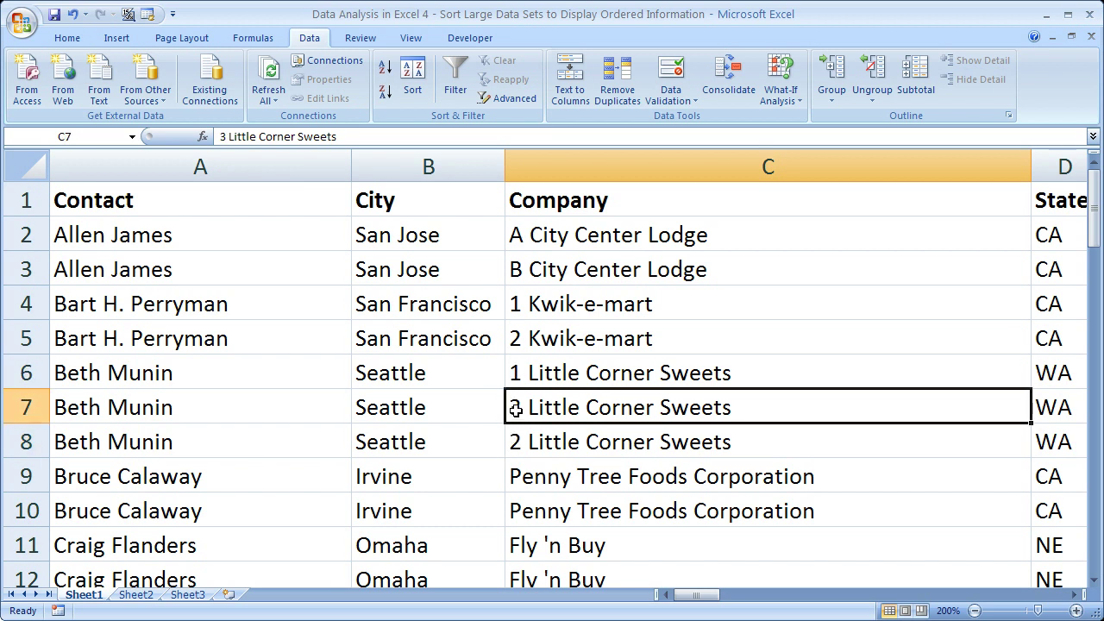
left_click(515, 376)
left_click_drag(516, 377, 516, 441)
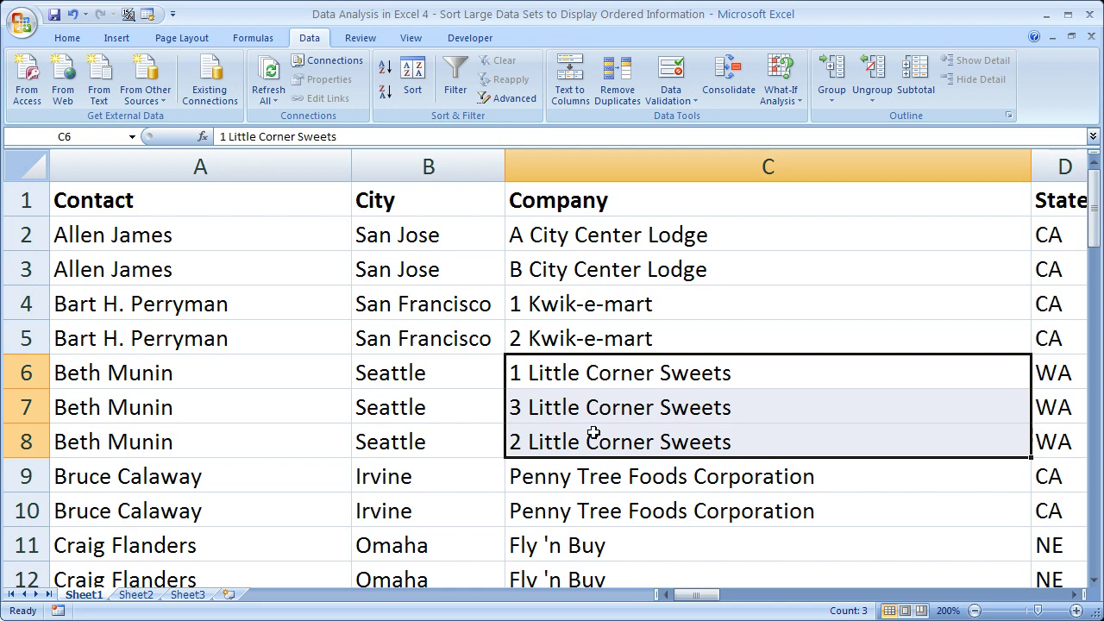
left_click(225, 238)
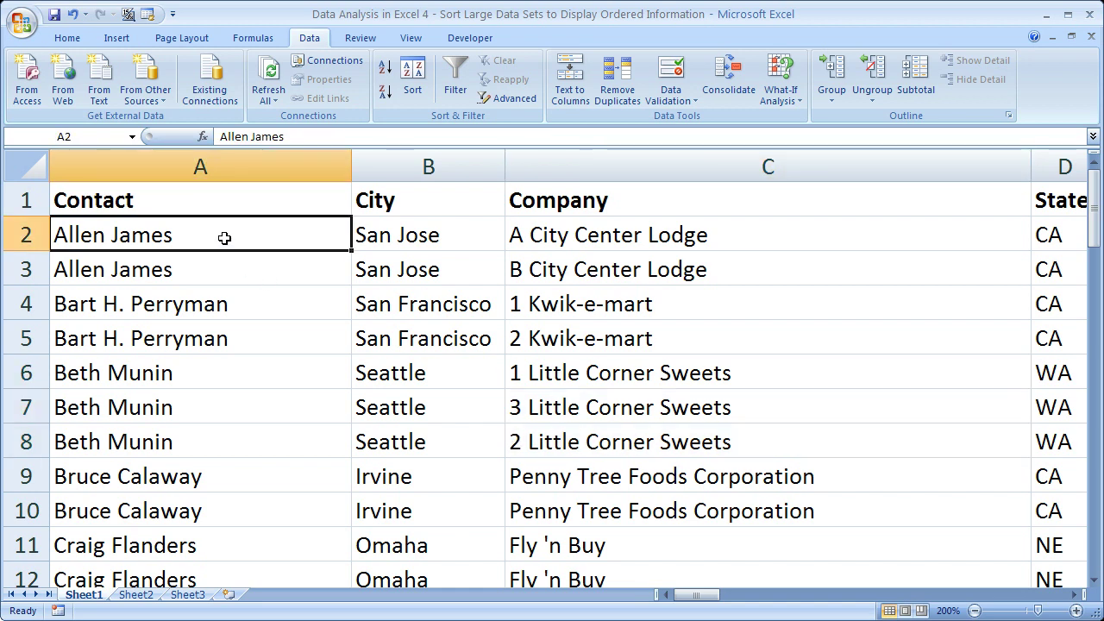
In the Sort dialog, add a second level set to Then by Company, Values, A to Z
left_click(413, 89)
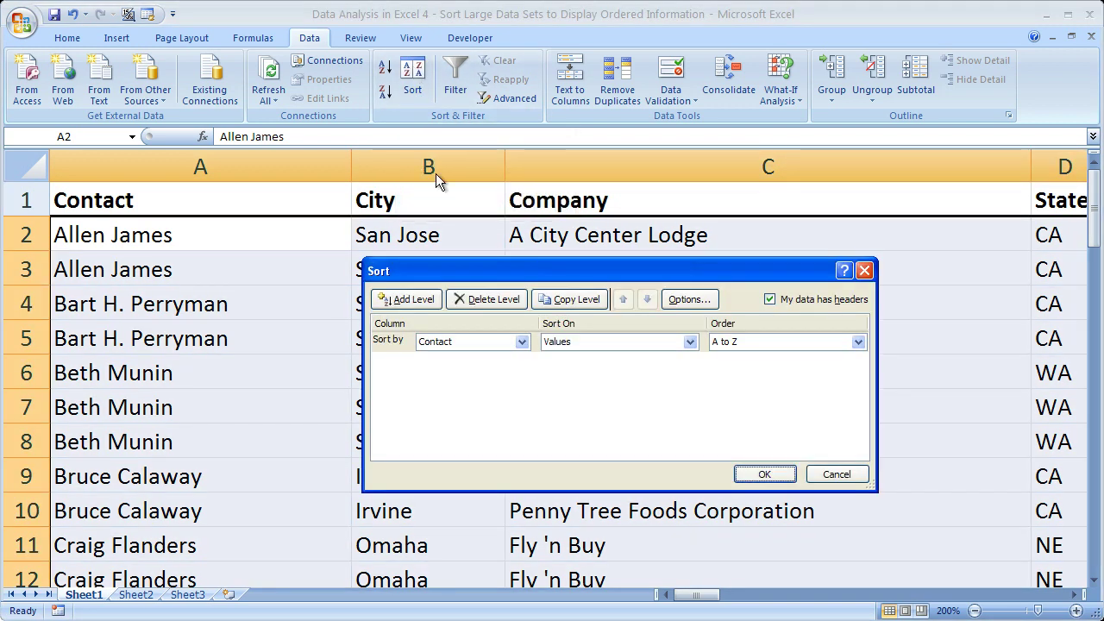
left_click_drag(469, 271, 456, 248)
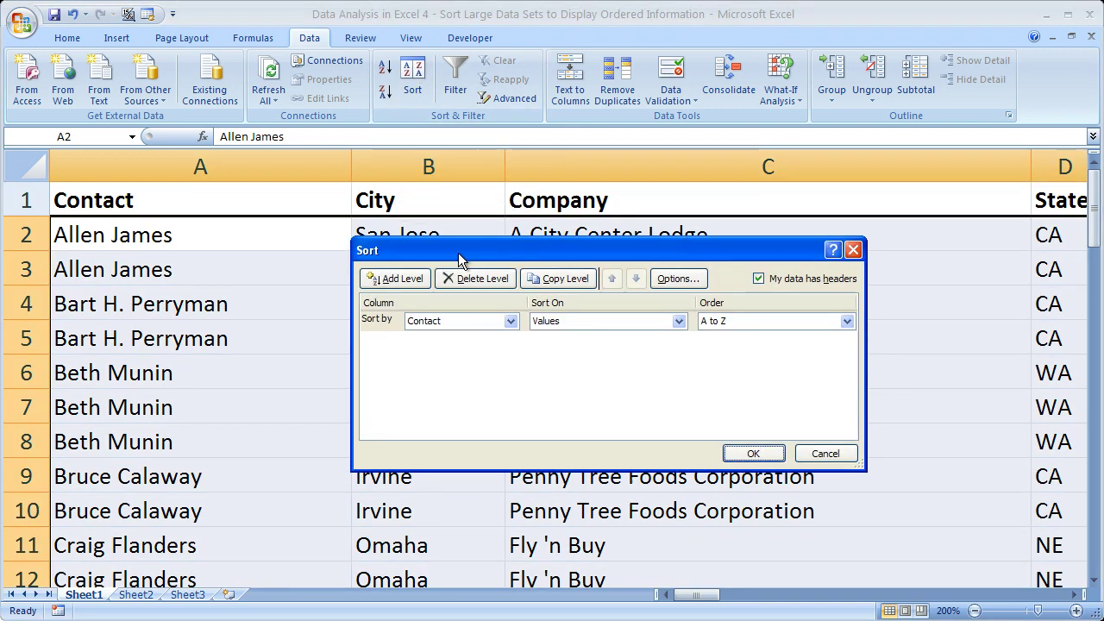
left_click(402, 276)
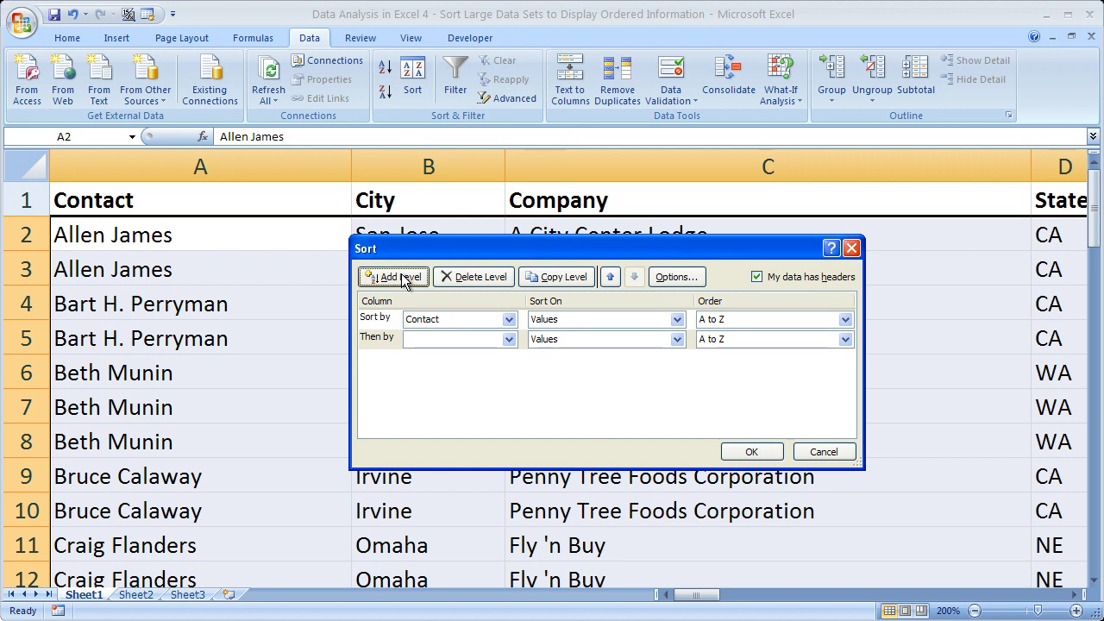
left_click(374, 323)
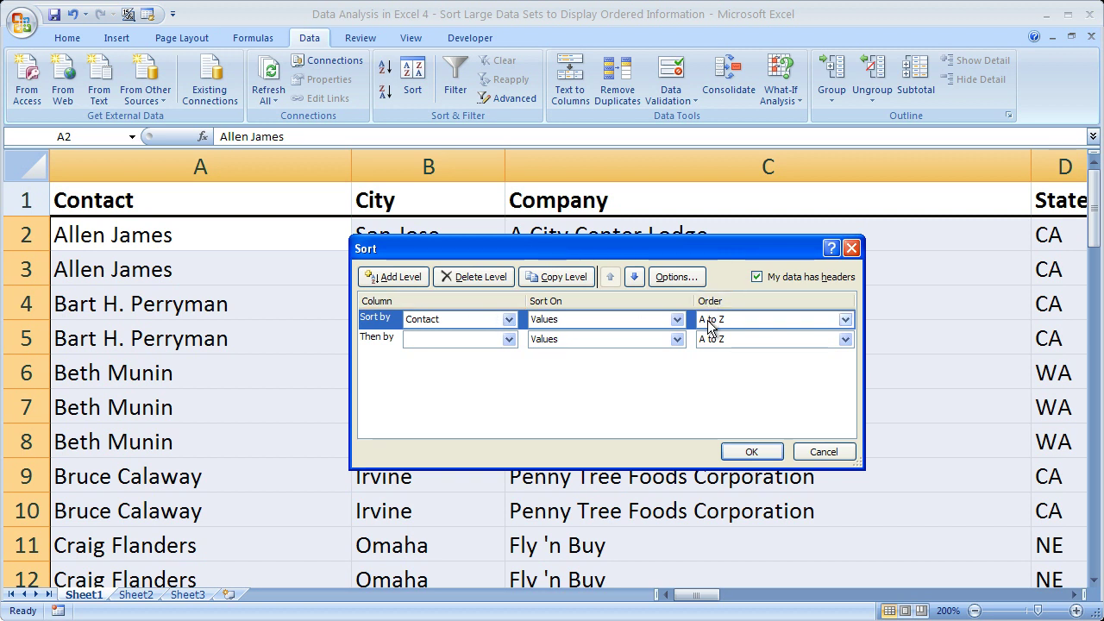
left_click(382, 341)
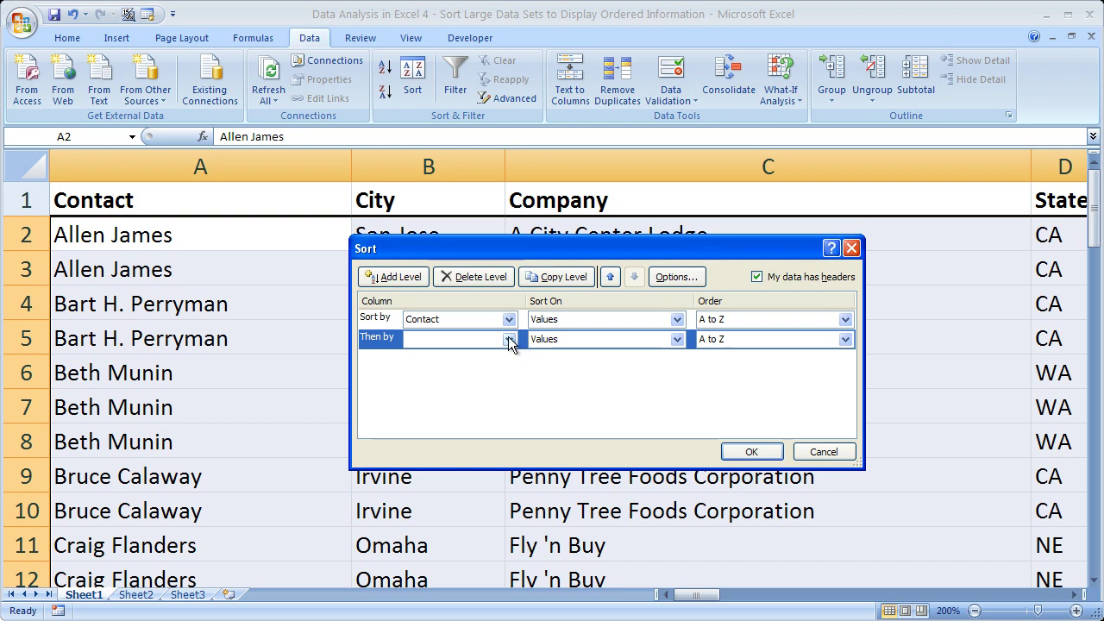
left_click_drag(505, 247, 298, 258)
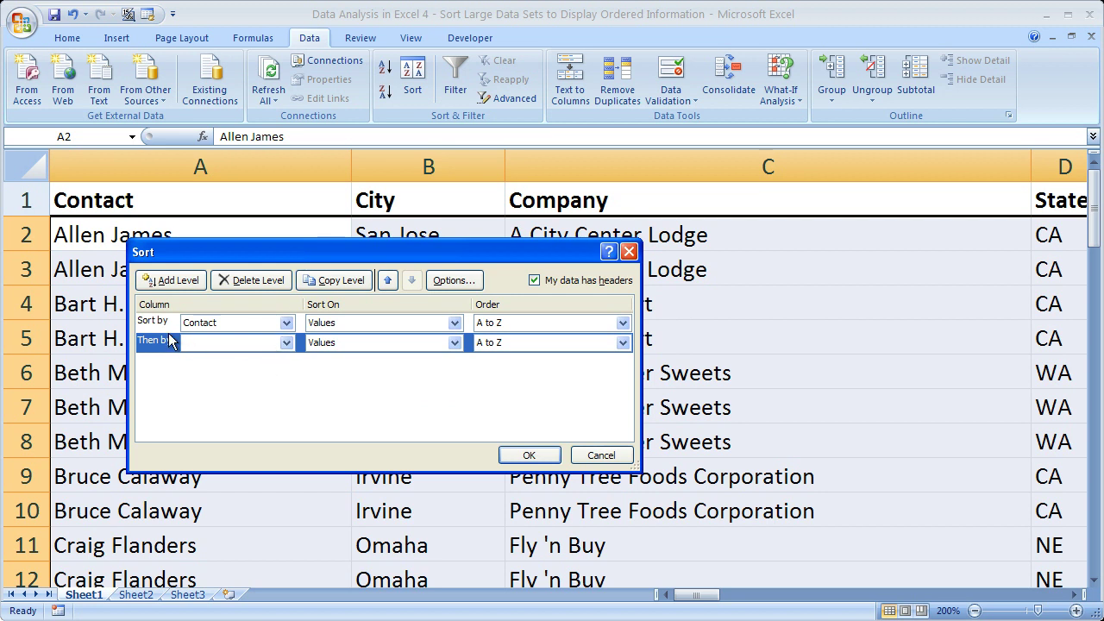
left_click(286, 343)
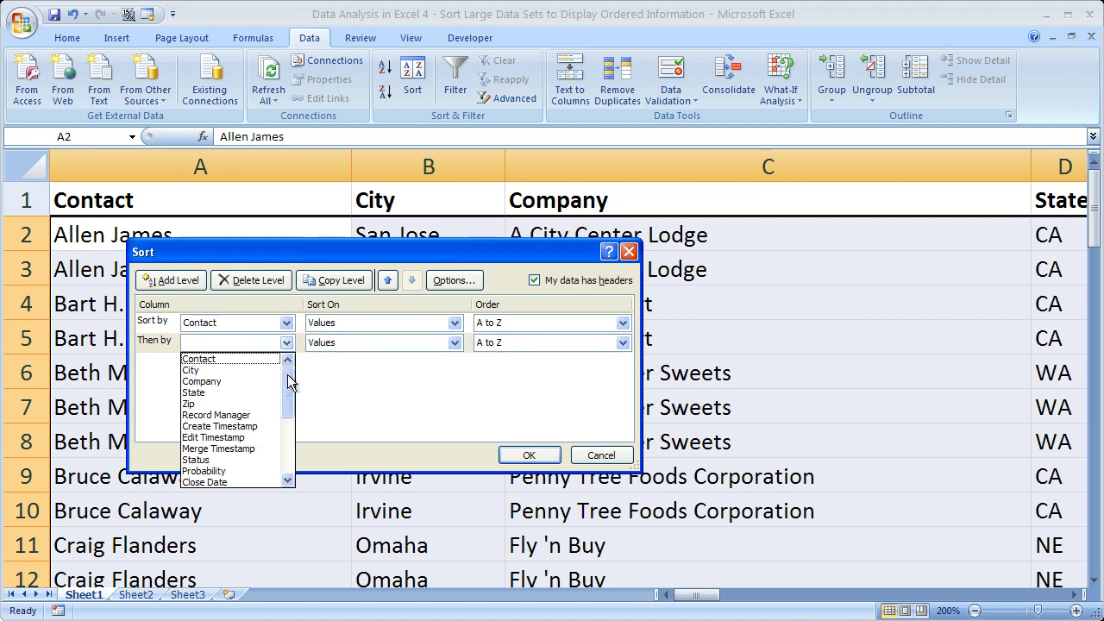
left_click(207, 382)
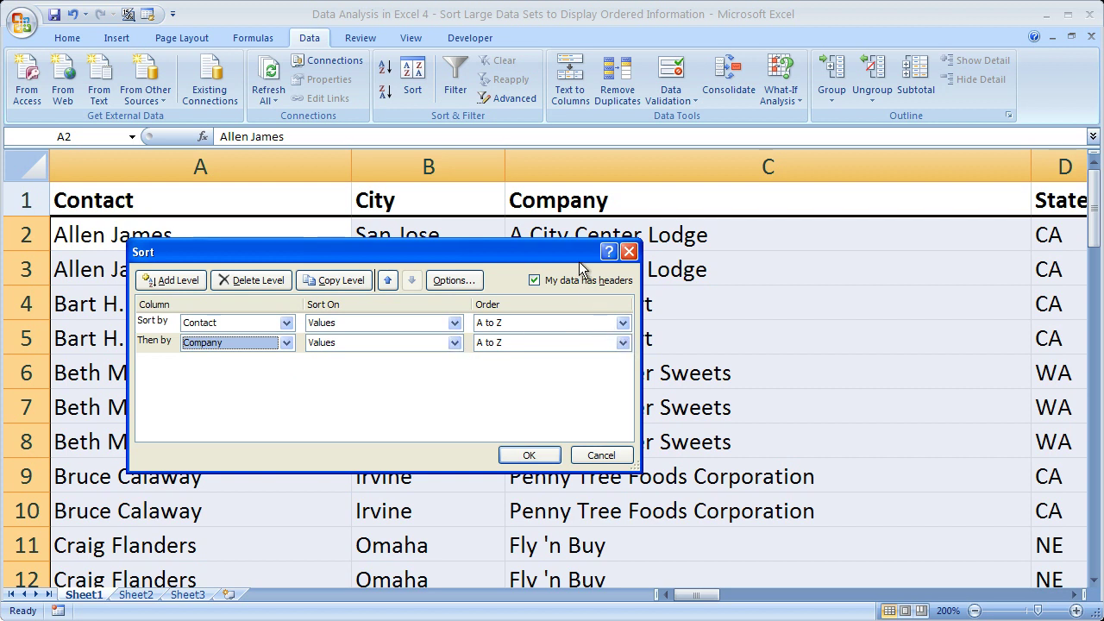
left_click_drag(546, 251, 997, 186)
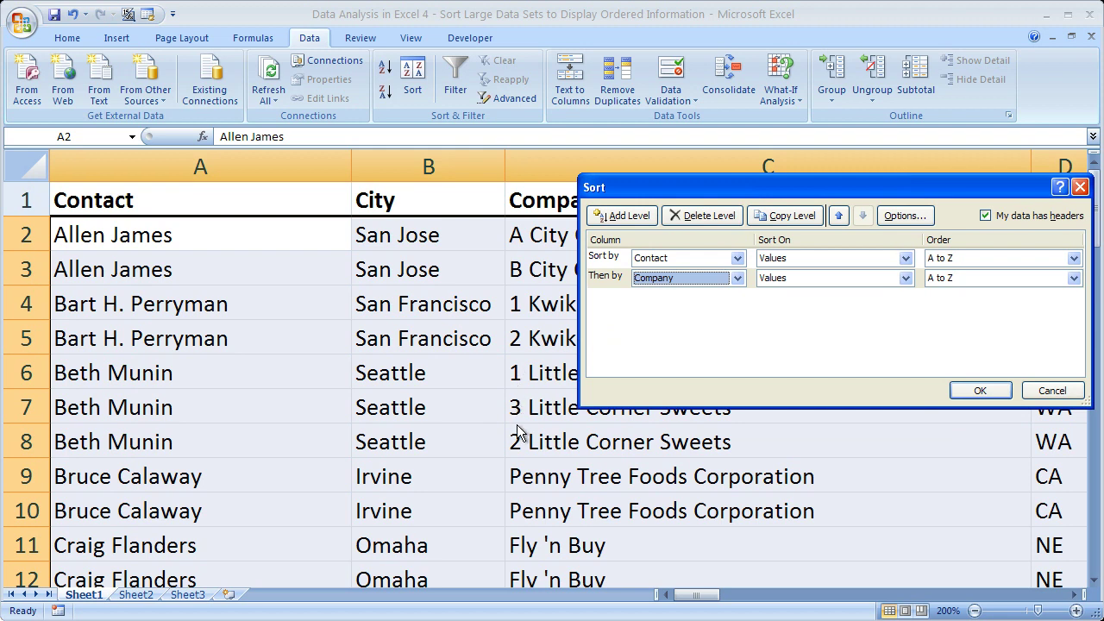
Apply the two-level sort, so C6:C8 read 1, 2, 3 Little Corner Sweets
left_click(978, 390)
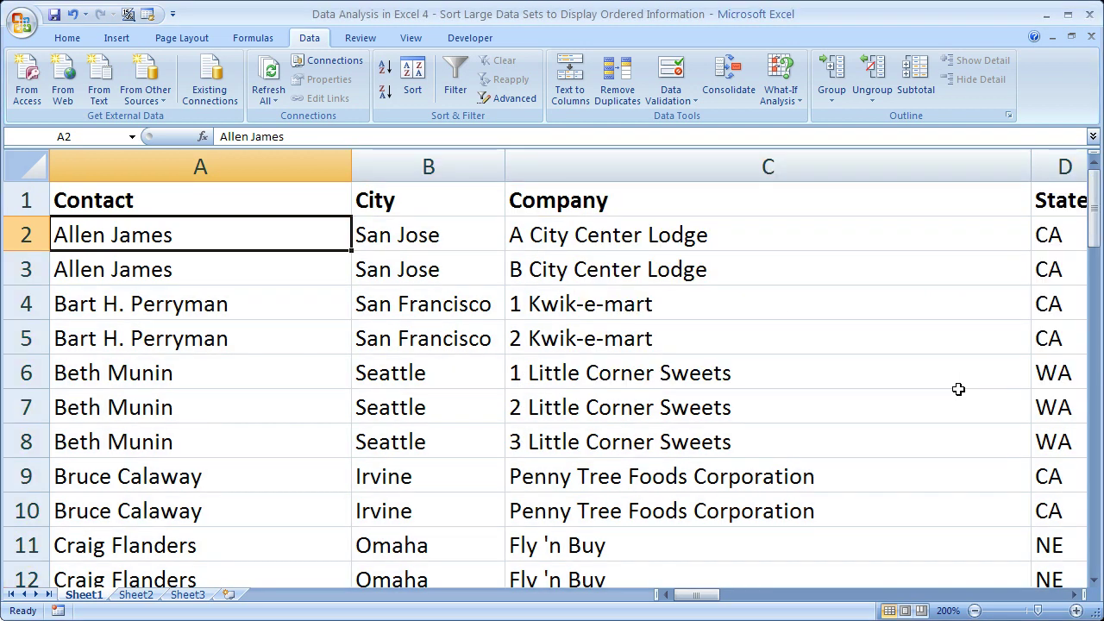
left_click(552, 377)
left_click(543, 412)
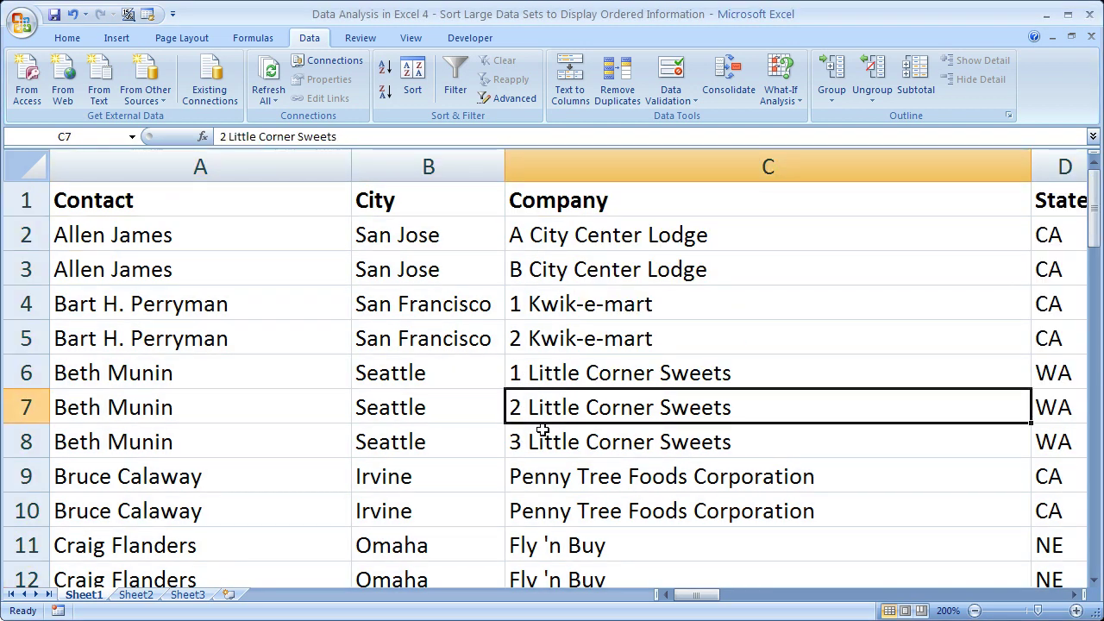
left_click(543, 428)
left_click_drag(145, 238, 138, 444)
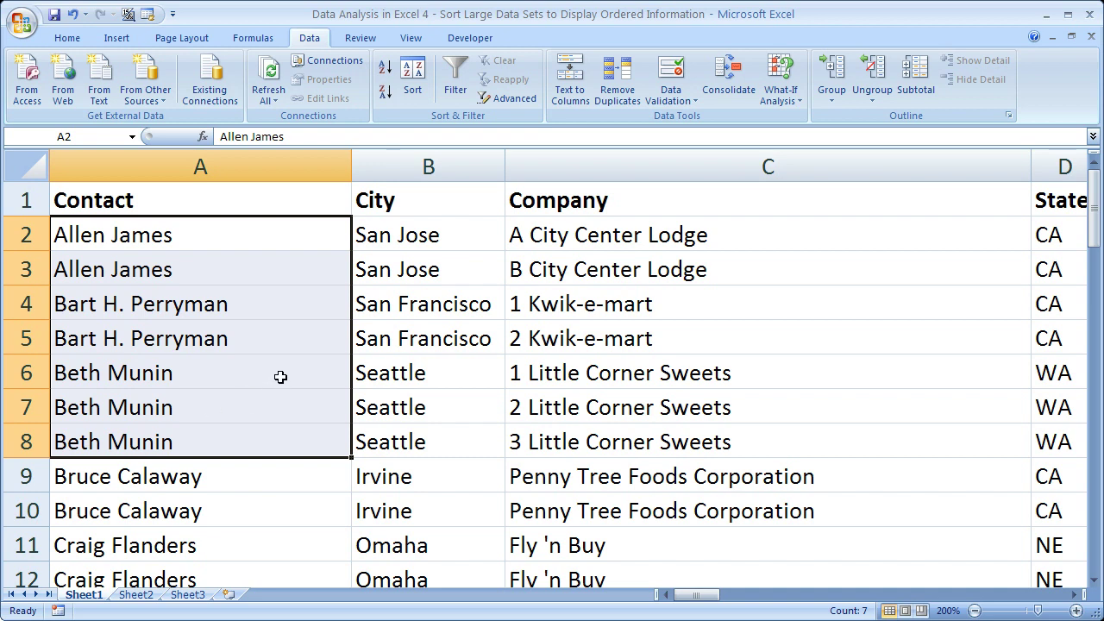
left_click(280, 377)
left_click_drag(280, 377, 634, 447)
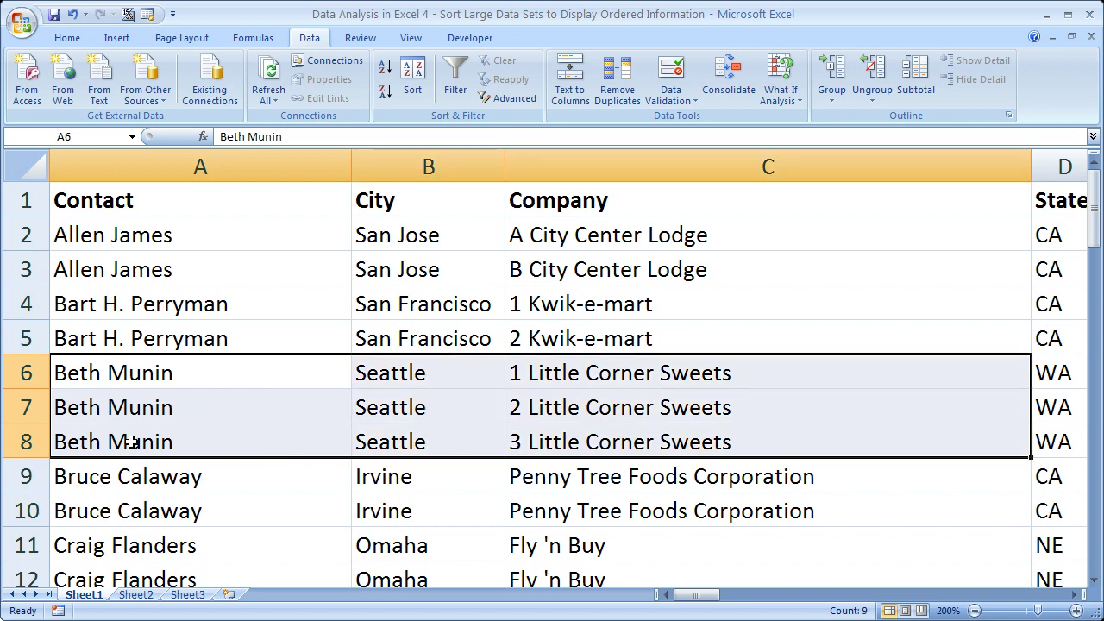
left_click_drag(164, 443, 656, 444)
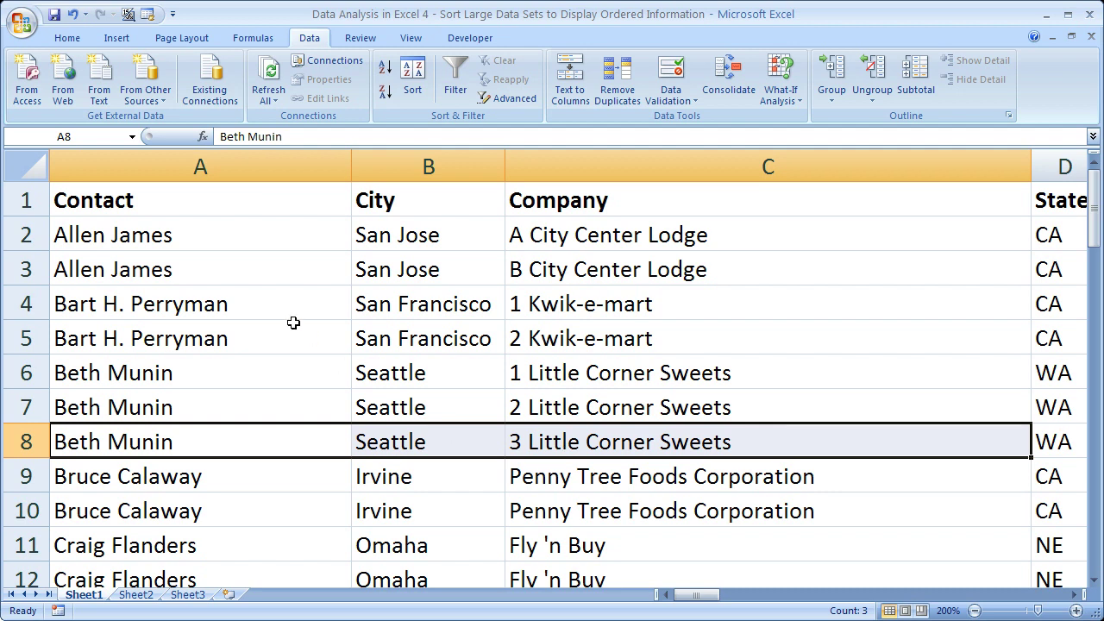
left_click_drag(203, 247, 193, 500)
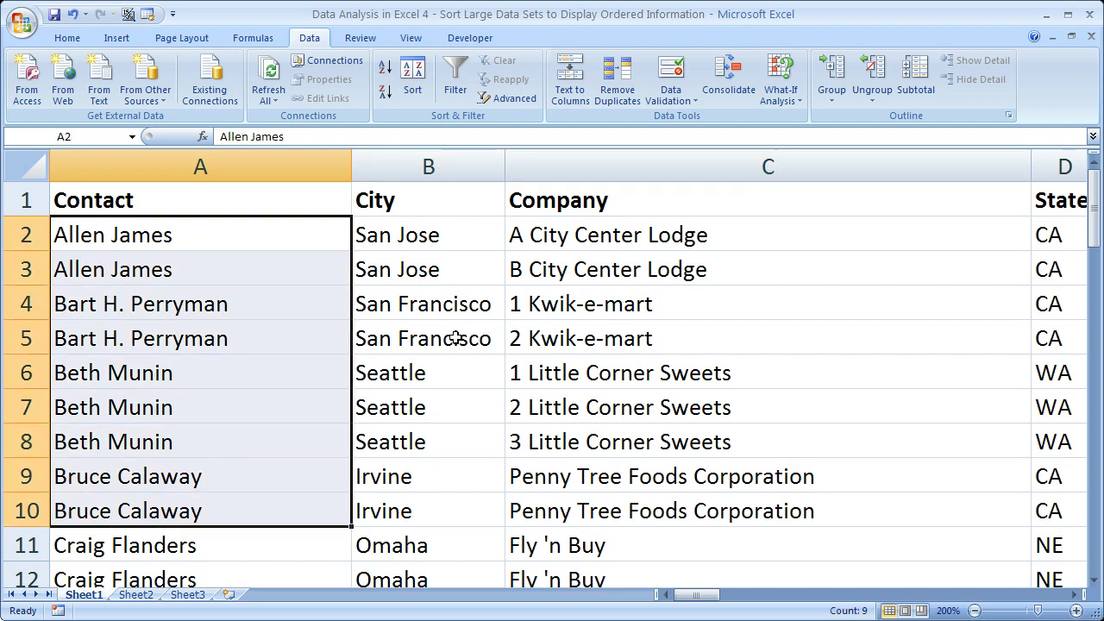
left_click_drag(600, 240, 582, 535)
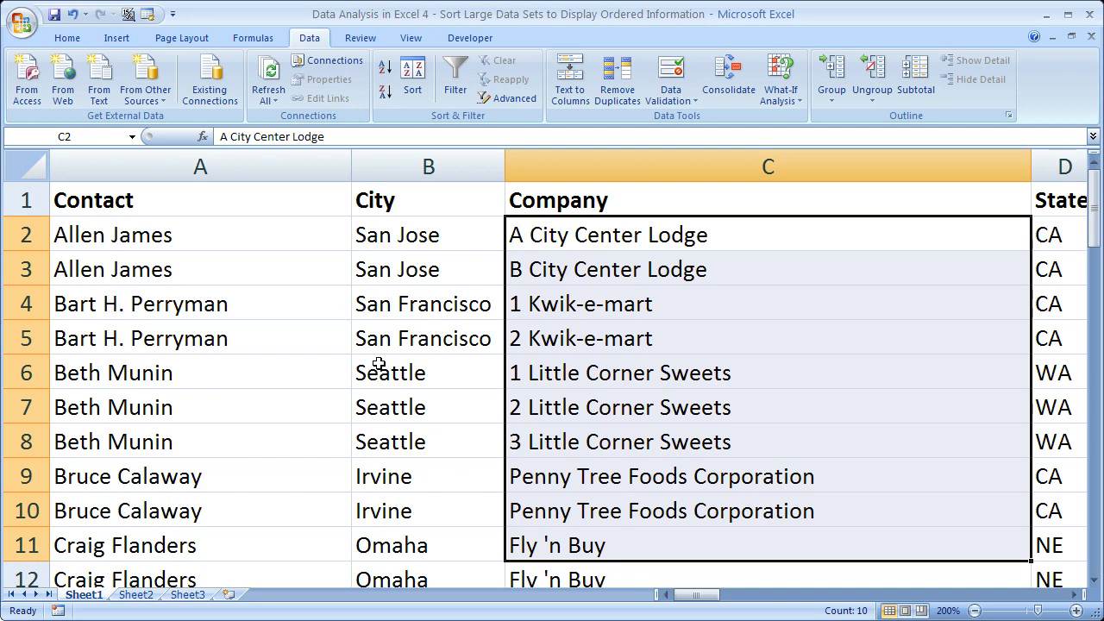
left_click(235, 268)
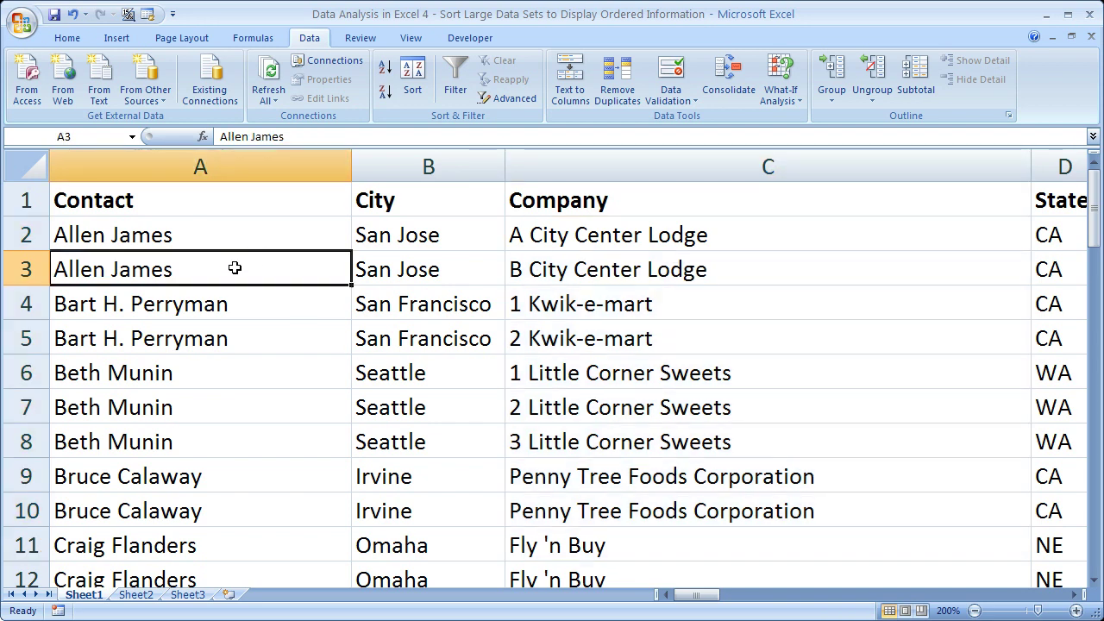
left_click(412, 79)
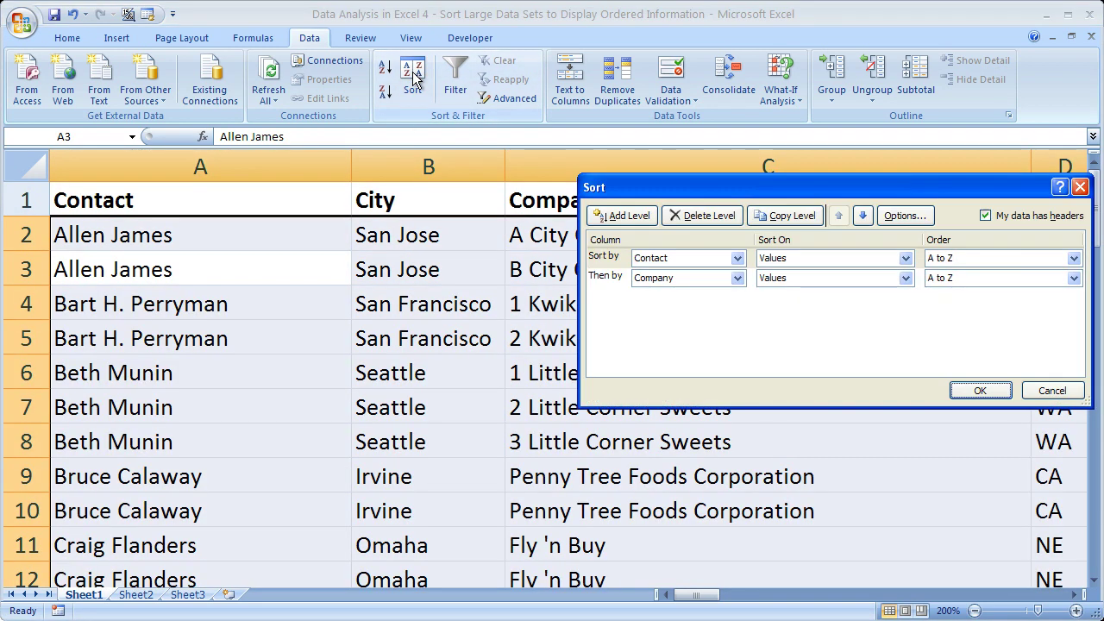
Move the Sort dialog down to uncover the headings and add two blank Then by levels
left_click_drag(626, 185, 283, 199)
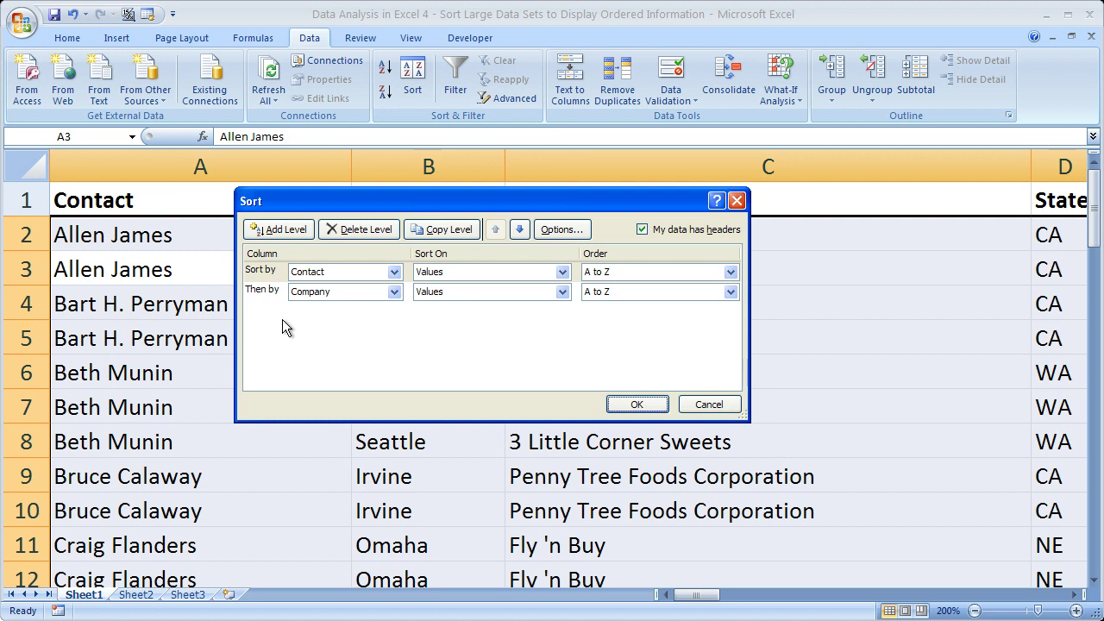
left_click_drag(360, 200, 360, 281)
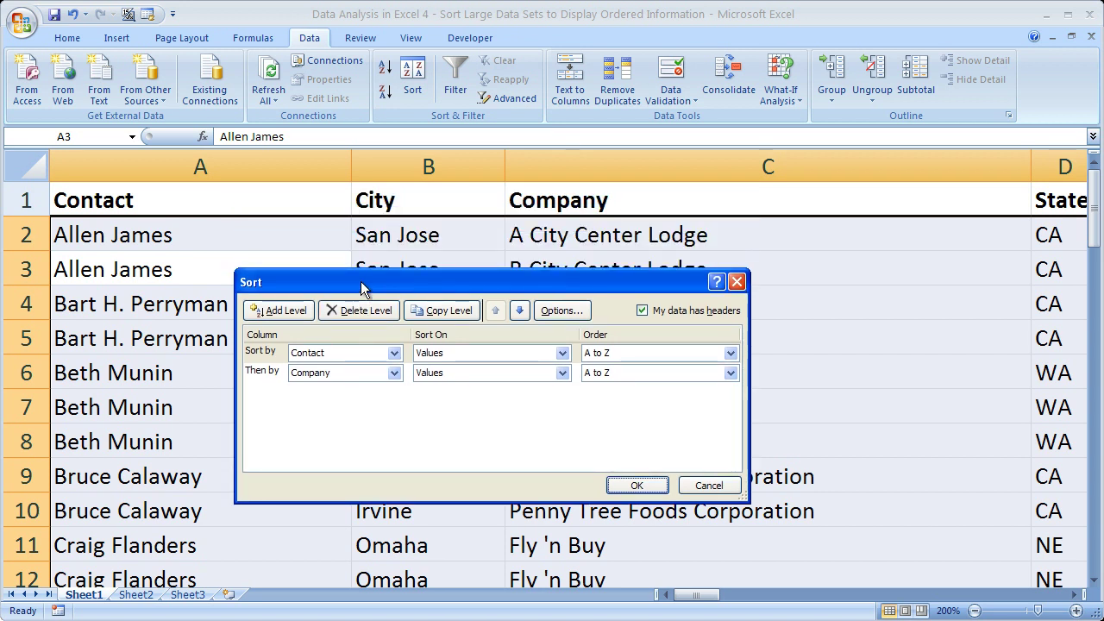
left_click(284, 312)
left_click(284, 313)
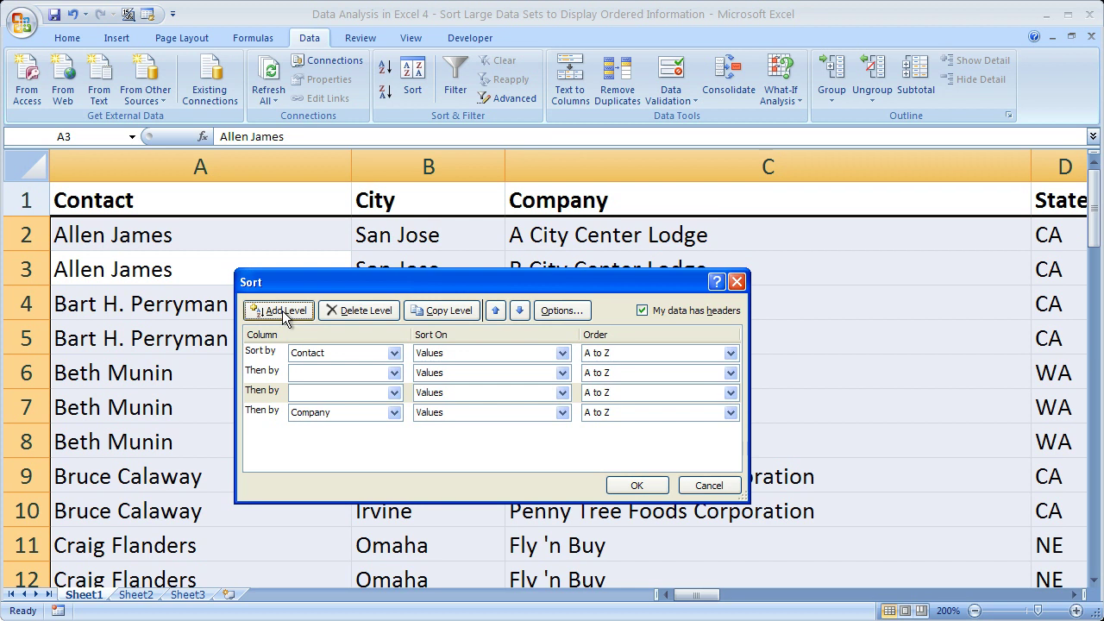
Move an empty sort level up to the top, then back below Contact
left_click(264, 372)
left_click(265, 392)
left_click(263, 373)
left_click(264, 411)
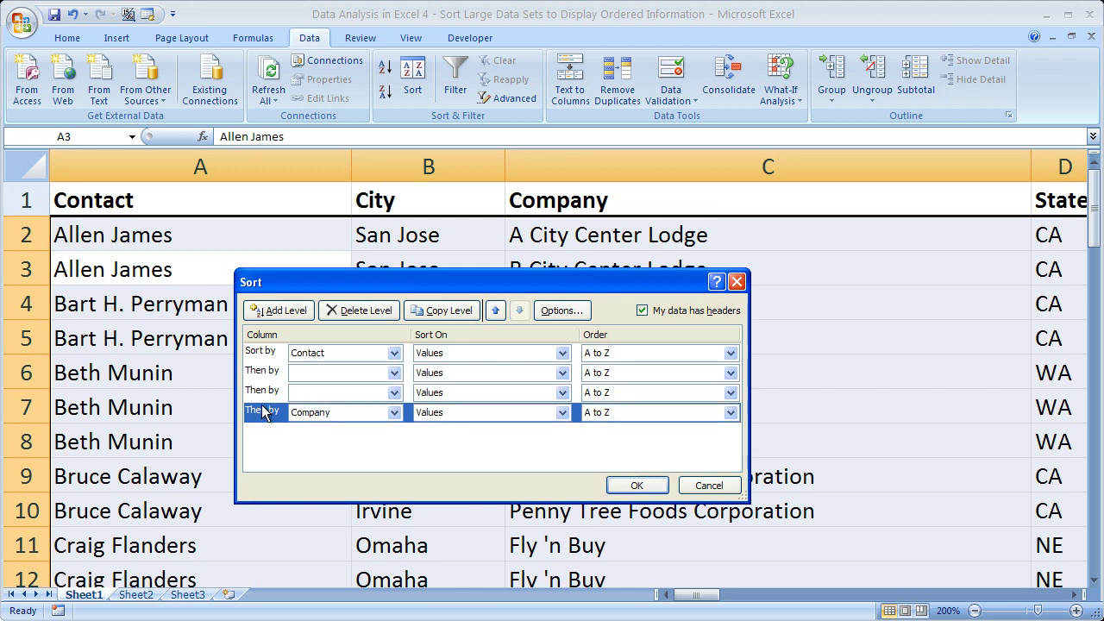
left_click(265, 392)
left_click(264, 372)
left_click(264, 353)
left_click(264, 373)
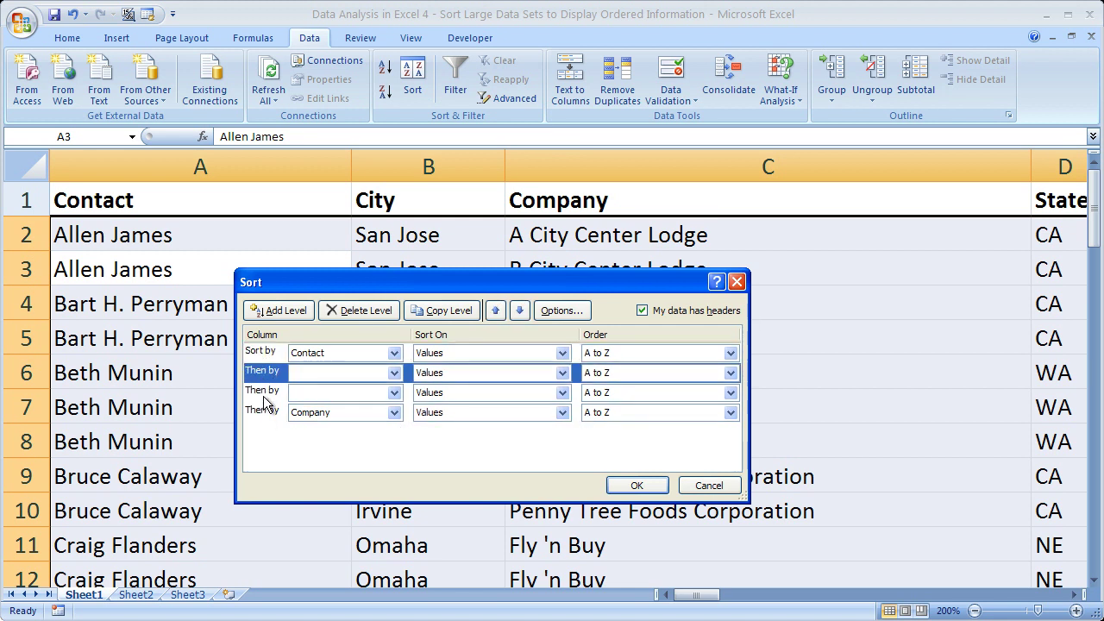
left_click(264, 392)
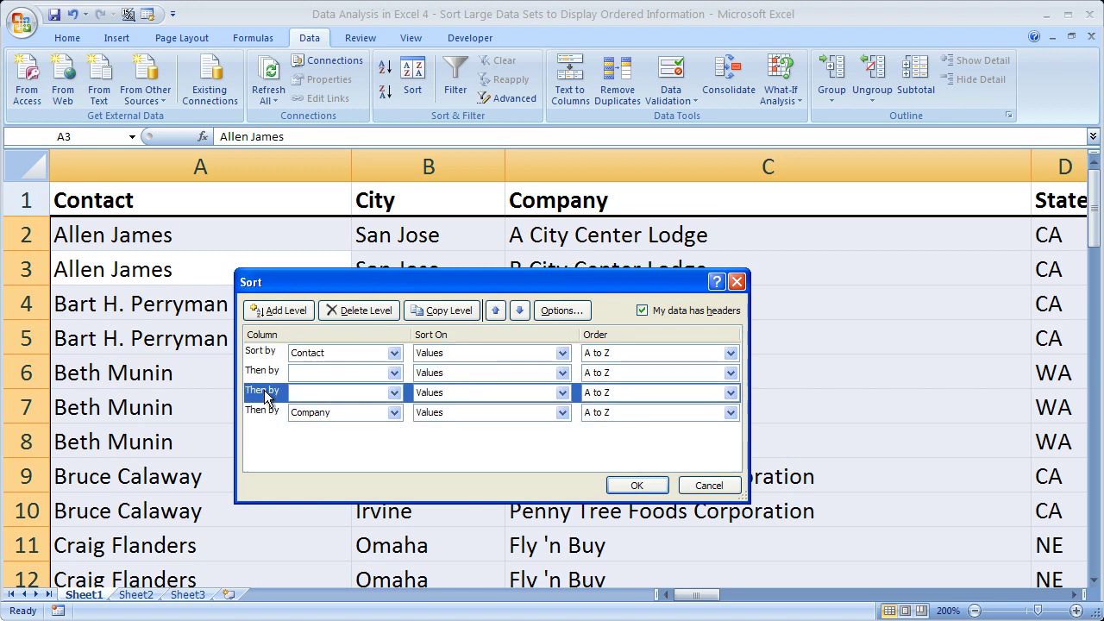
left_click(496, 312)
left_click(496, 312)
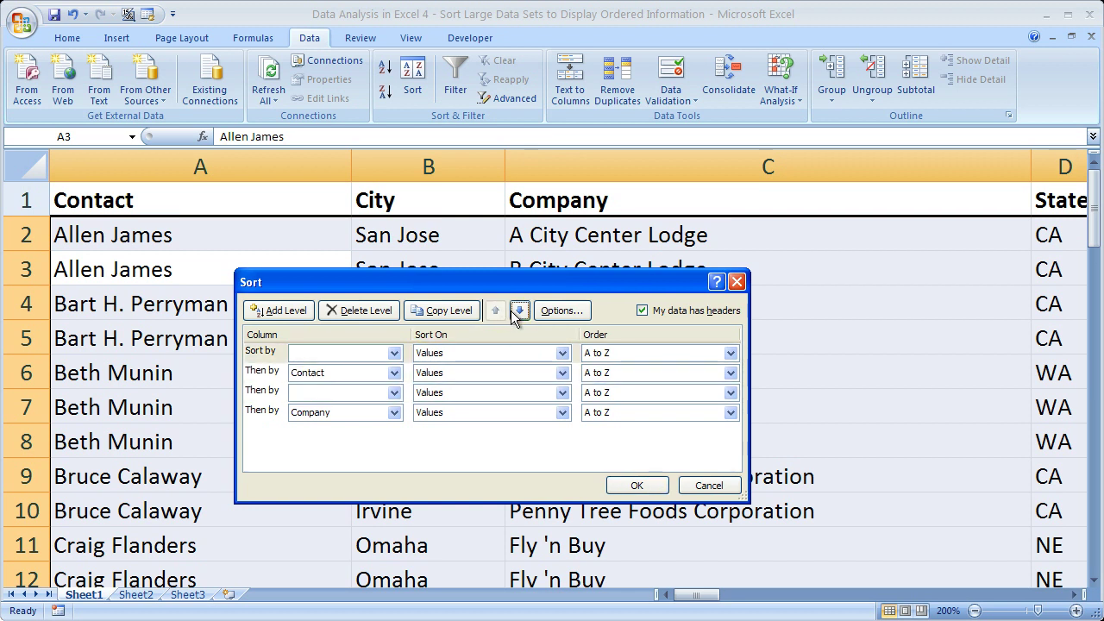
left_click(519, 311)
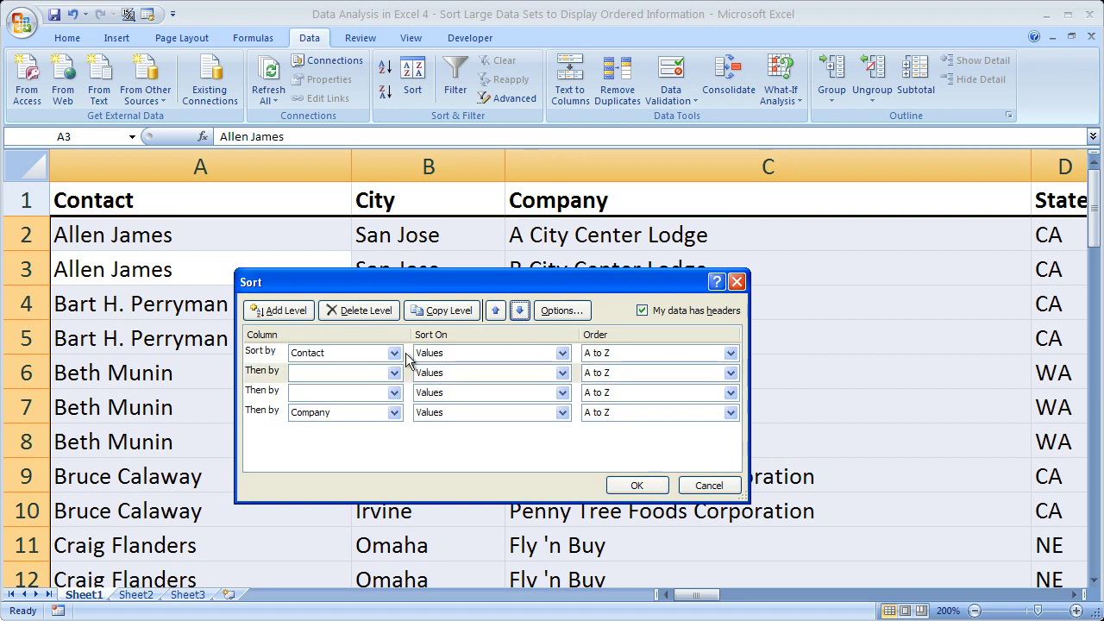
Put both empty levels at the top and move Contact below Company into last place
left_click(256, 356)
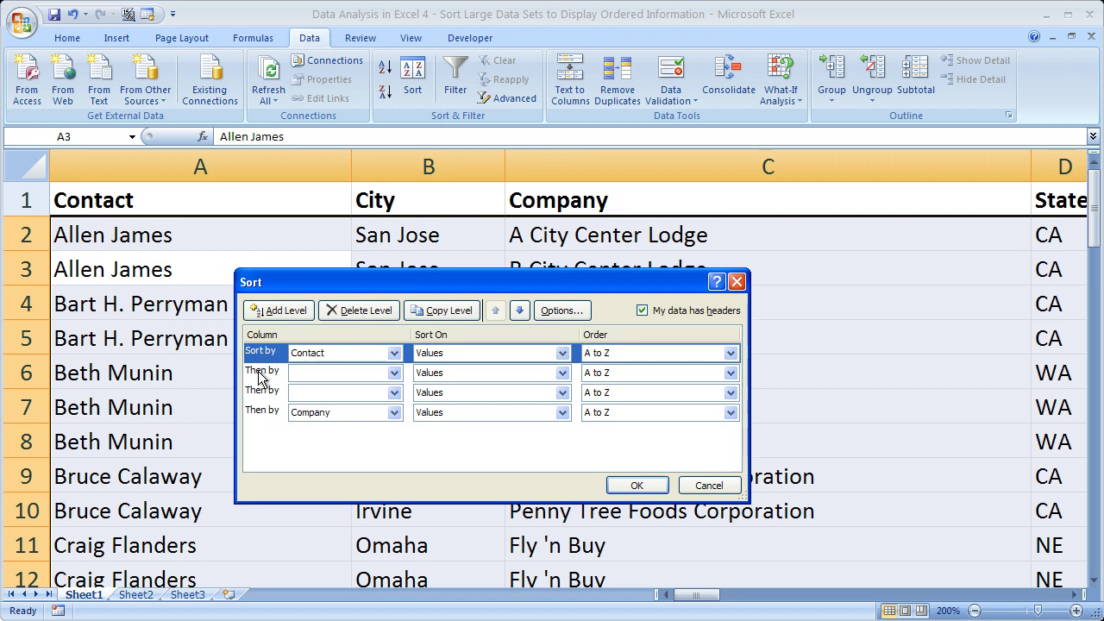
left_click(260, 376)
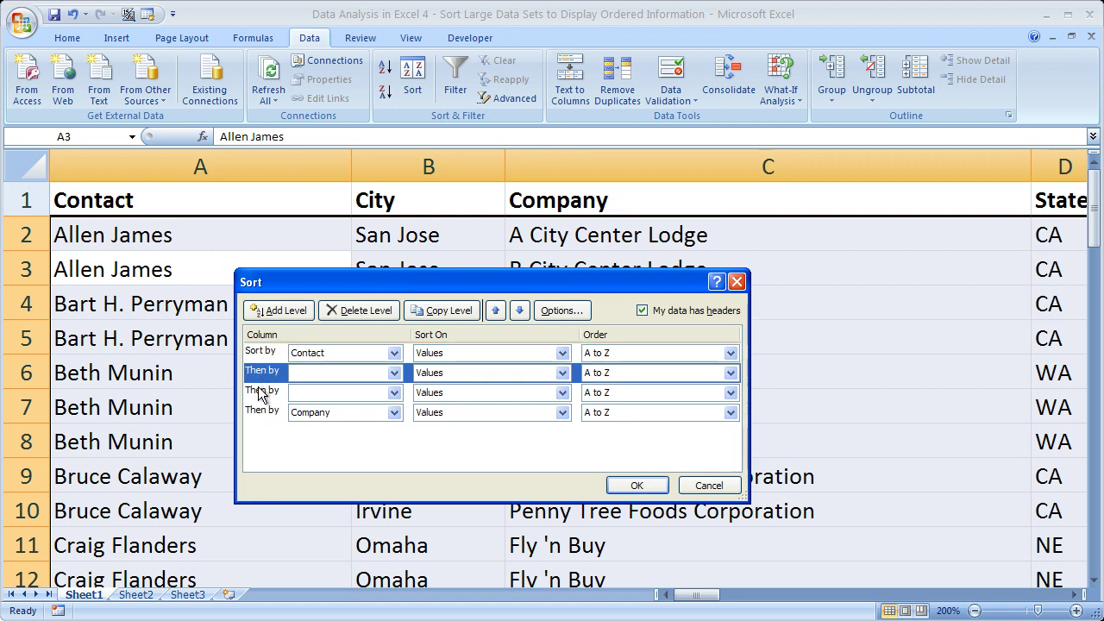
left_click(260, 393)
left_click(262, 412)
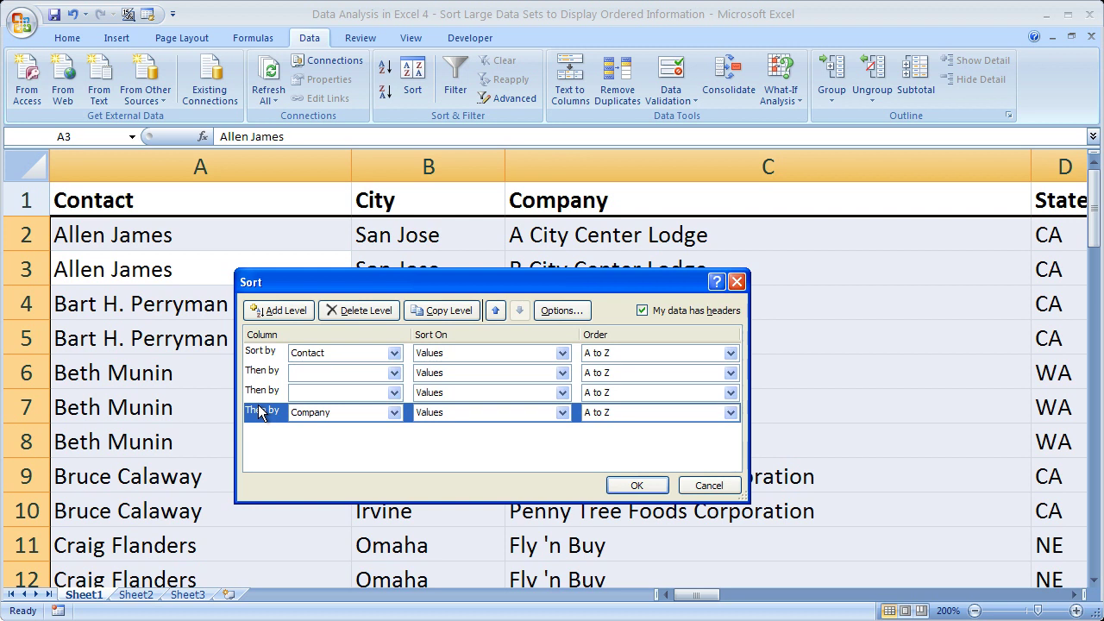
left_click(260, 393)
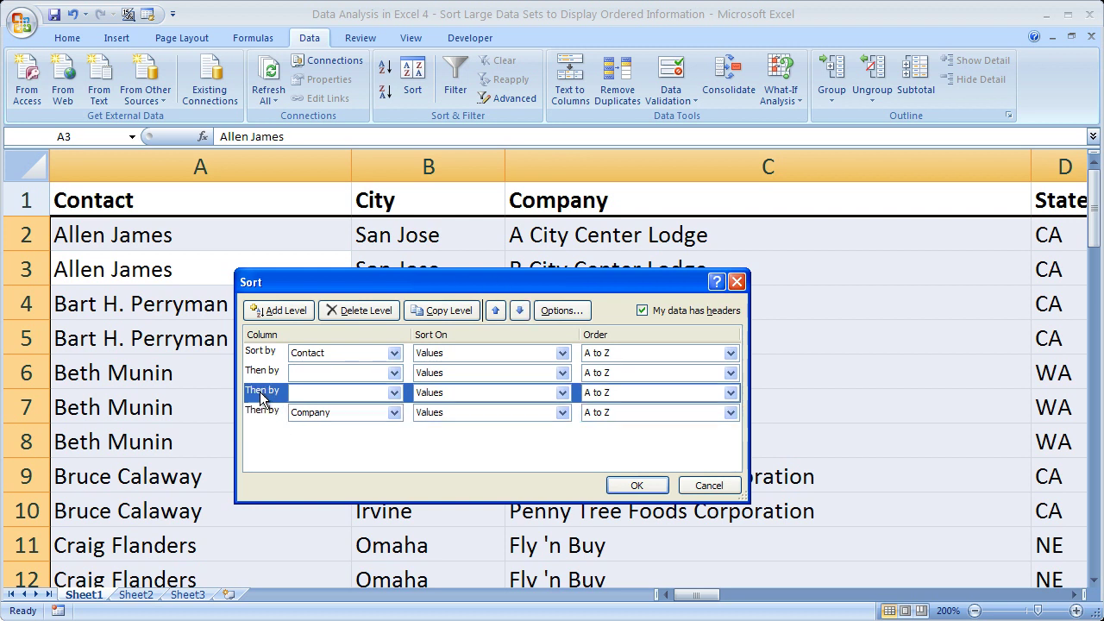
left_click(496, 312)
left_click(497, 312)
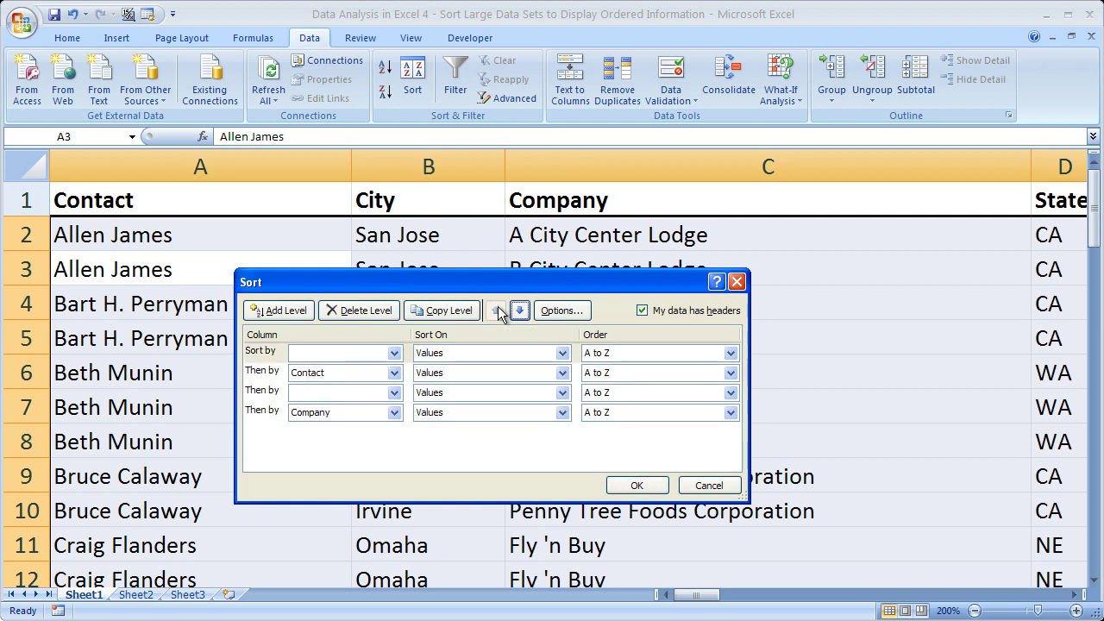
left_click(263, 373)
left_click(519, 312)
left_click(519, 312)
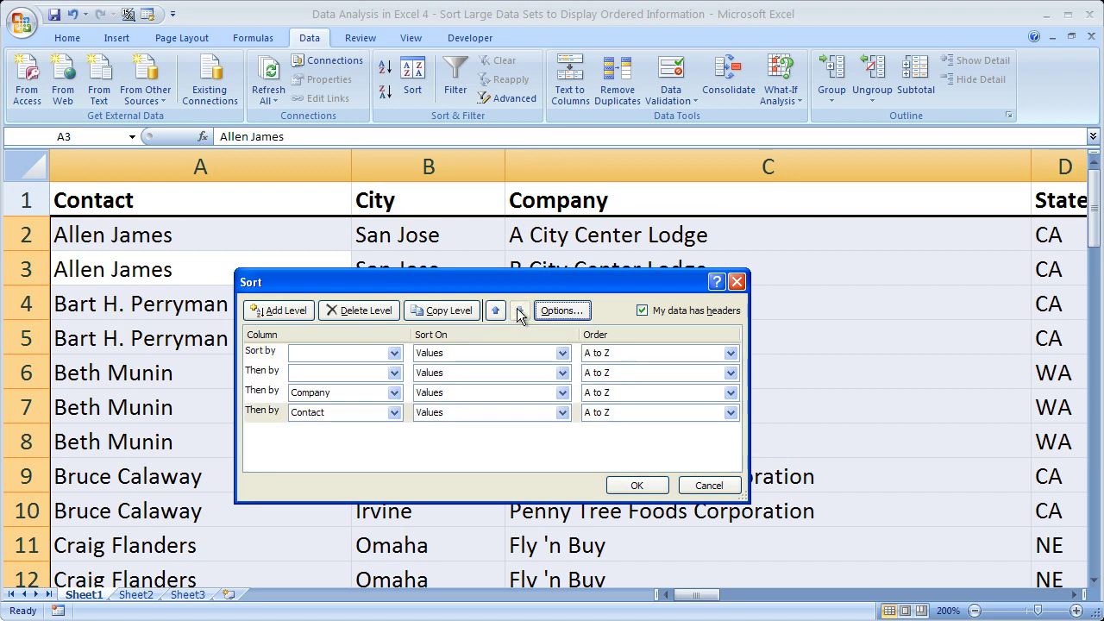
left_click(272, 412)
left_click(269, 392)
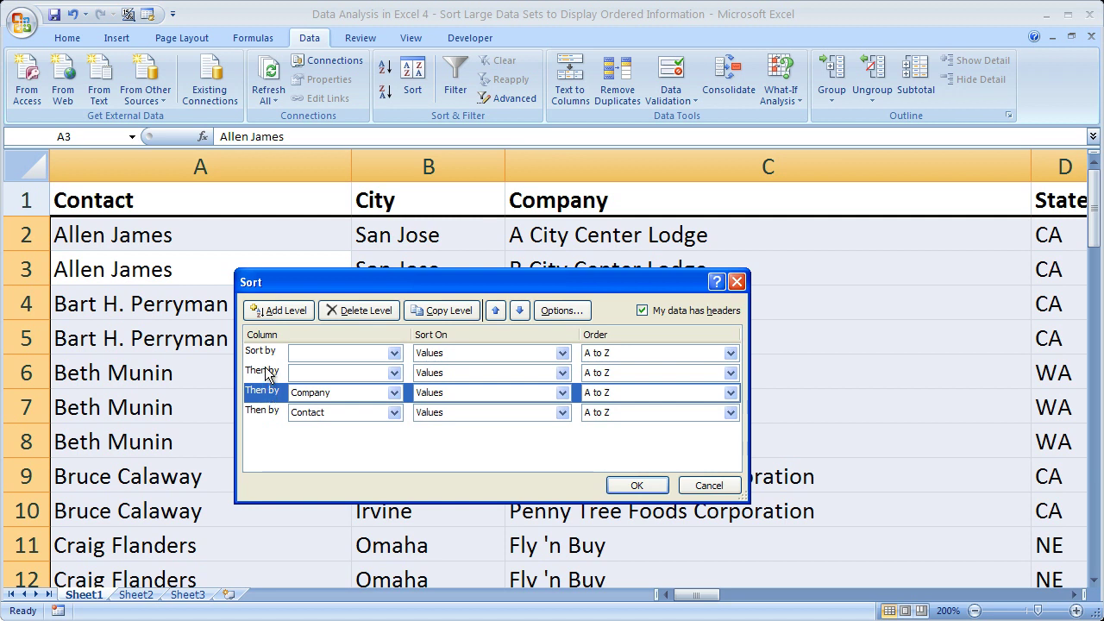
left_click(263, 353)
left_click(264, 372)
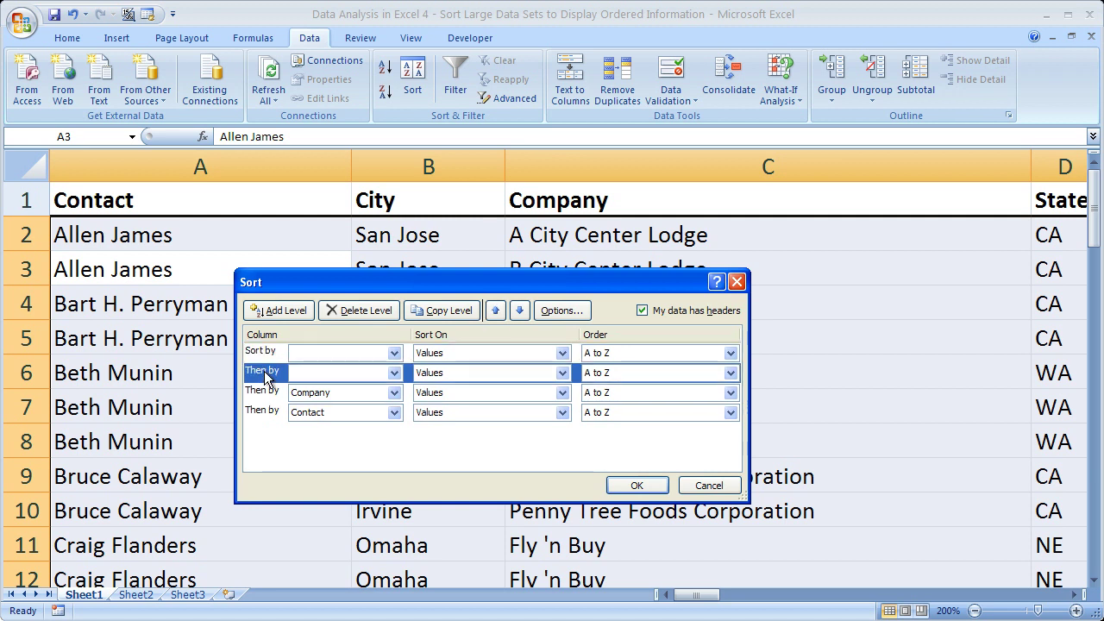
Delete all four sort levels, close the dialog with OK, then reopen it and close it unsorted
left_click(343, 312)
left_click(344, 314)
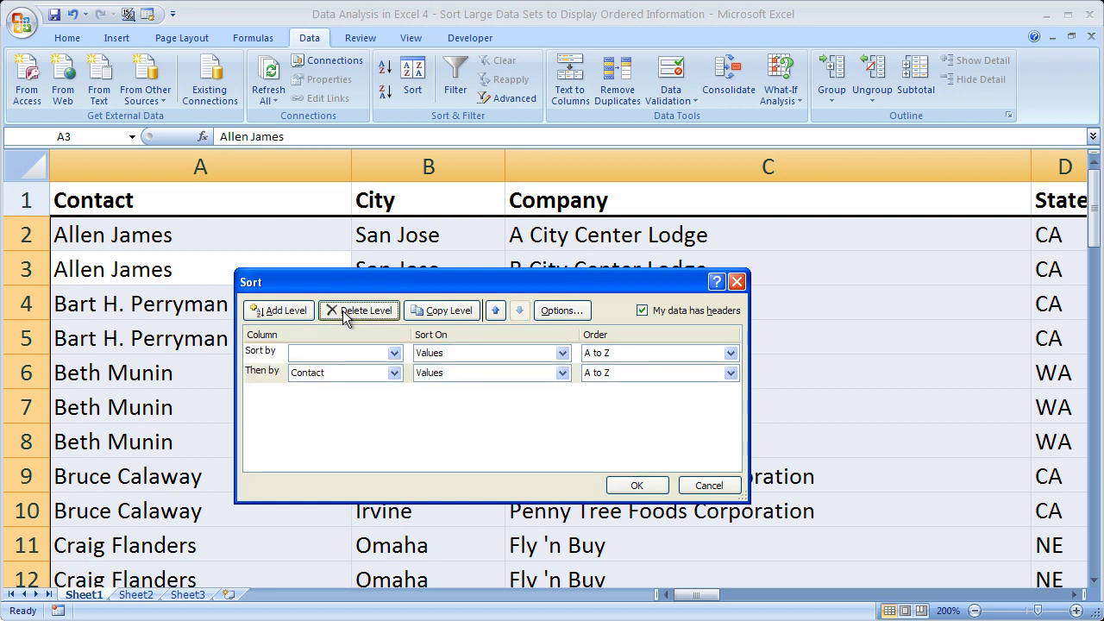
left_click(345, 317)
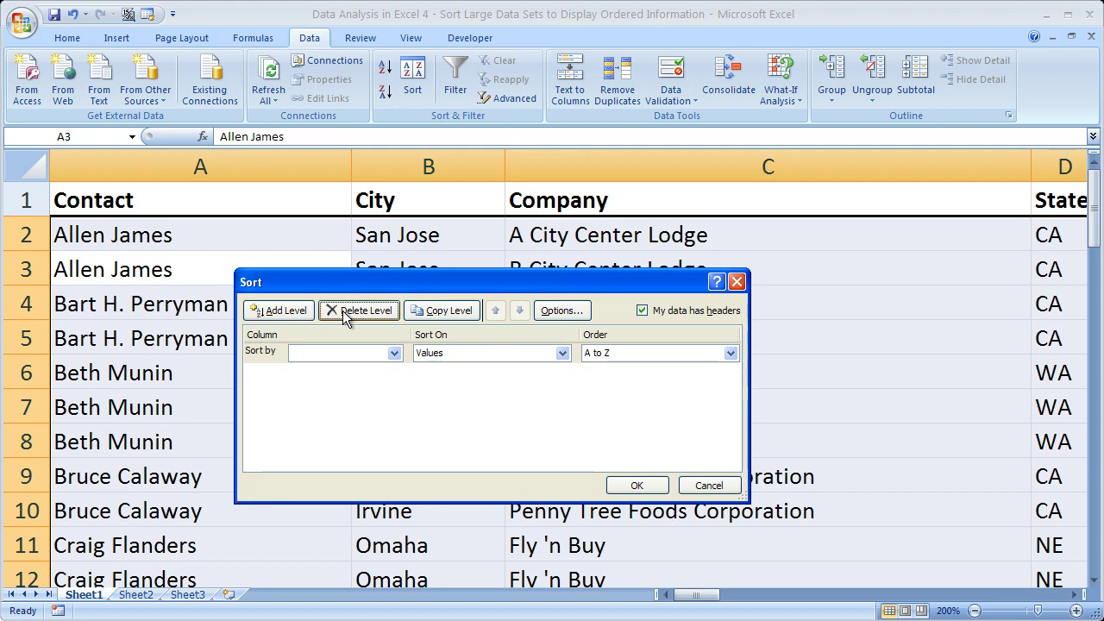
left_click(343, 310)
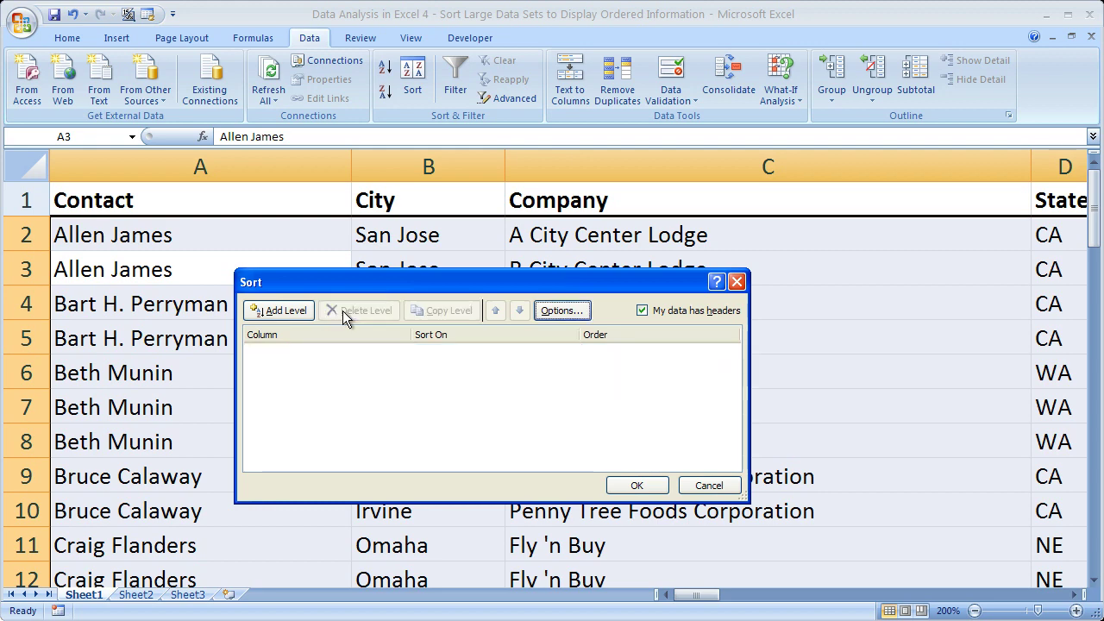
left_click(613, 482)
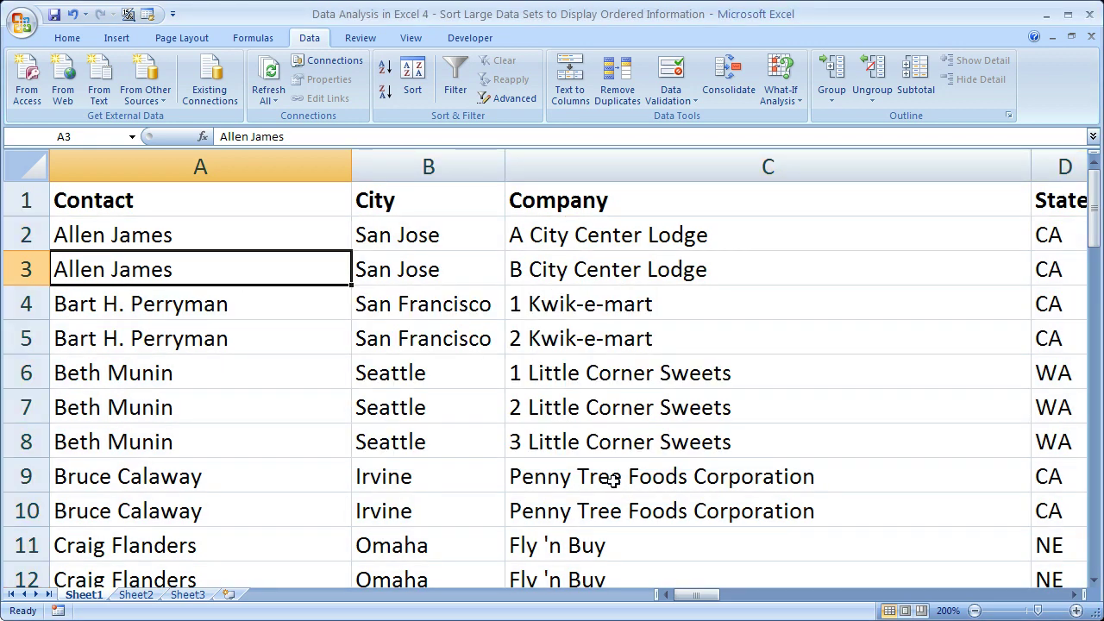
left_click(413, 87)
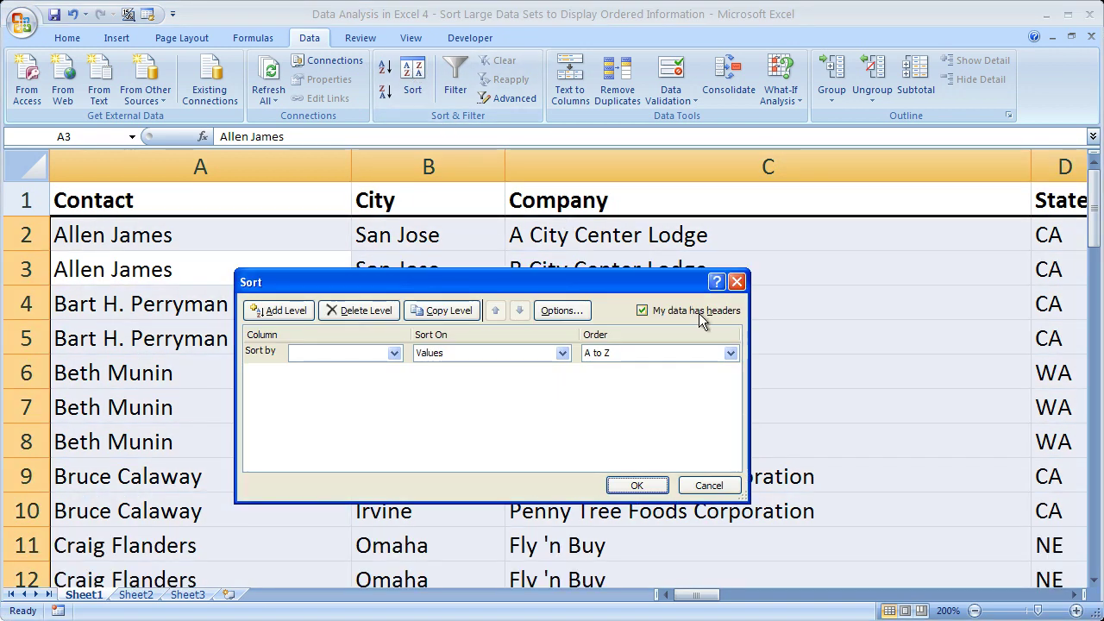
left_click(737, 284)
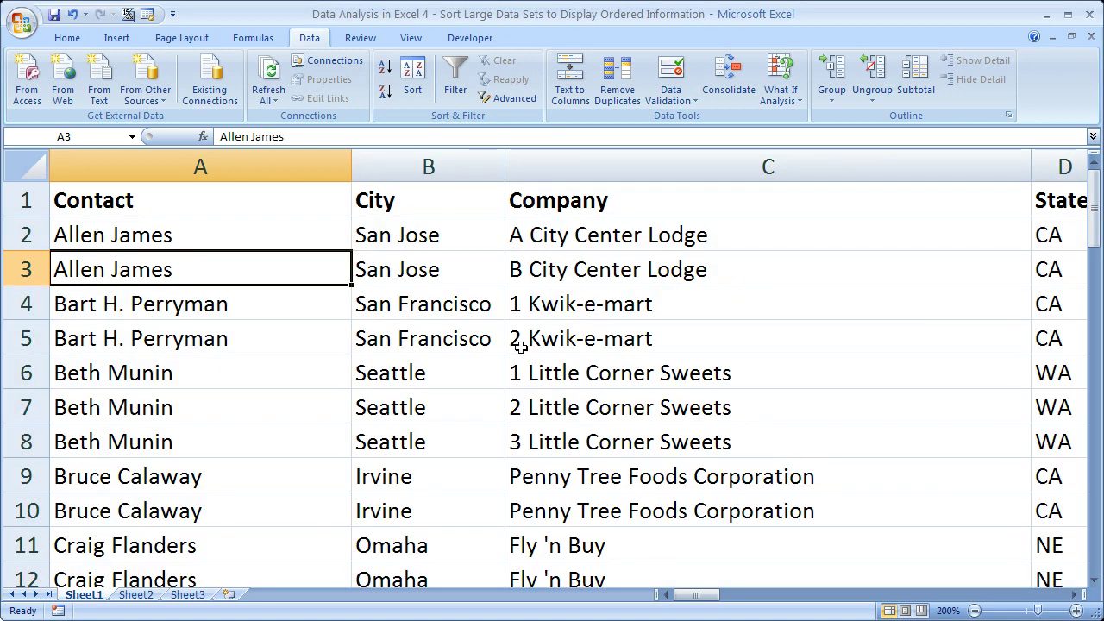
Select contact names A2:A11 and Little Corner Sweets C6:C8, then return to cell A2
left_click(261, 242)
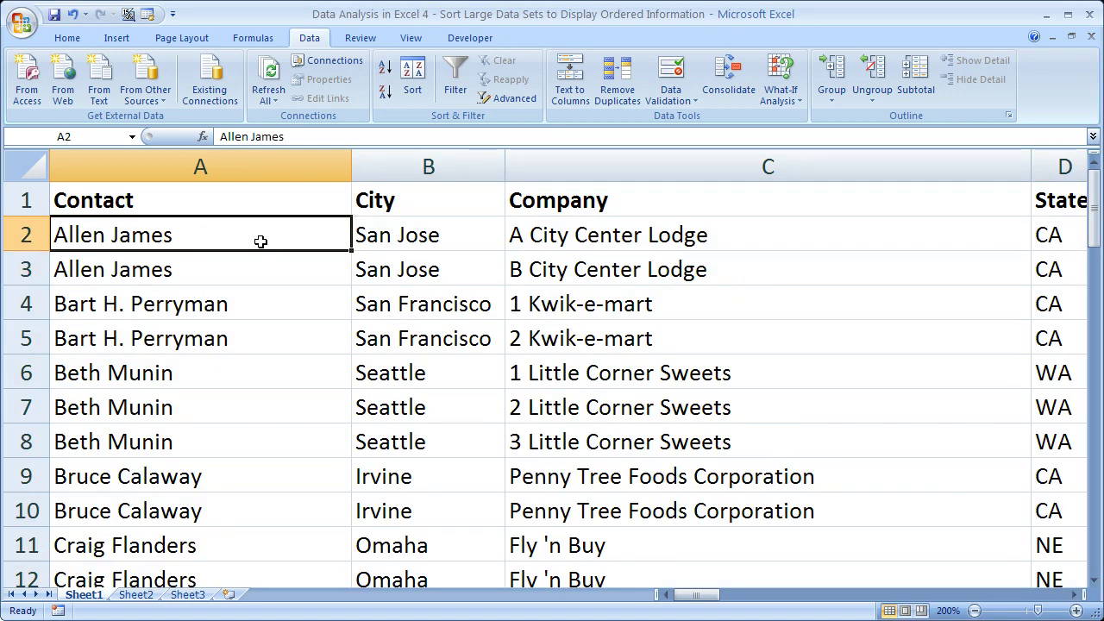
left_click_drag(260, 241, 230, 534)
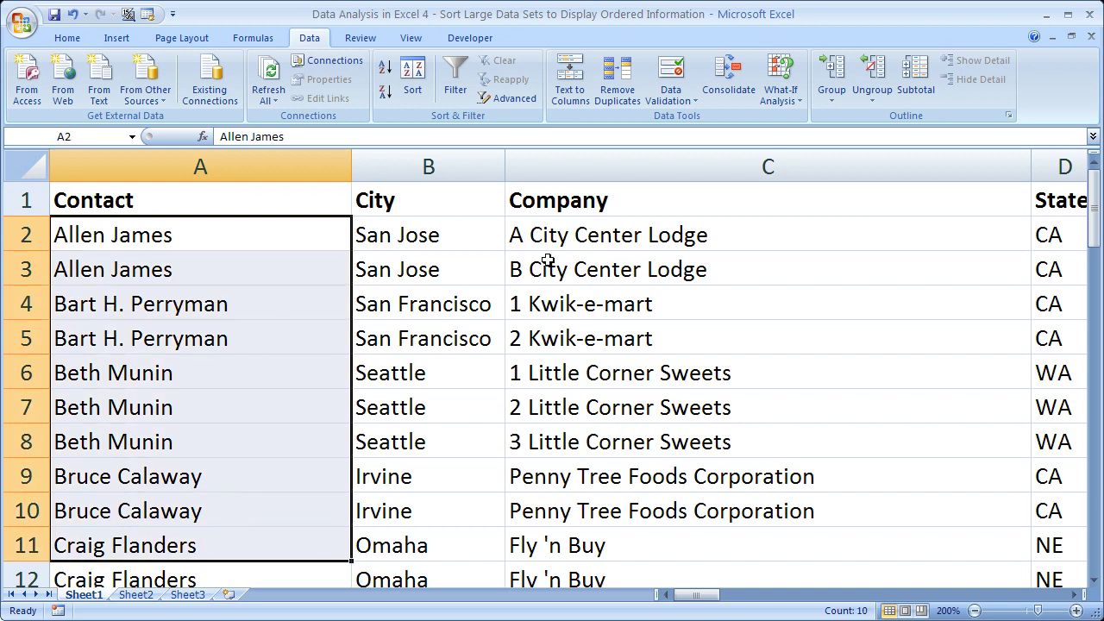
left_click_drag(554, 374, 551, 436)
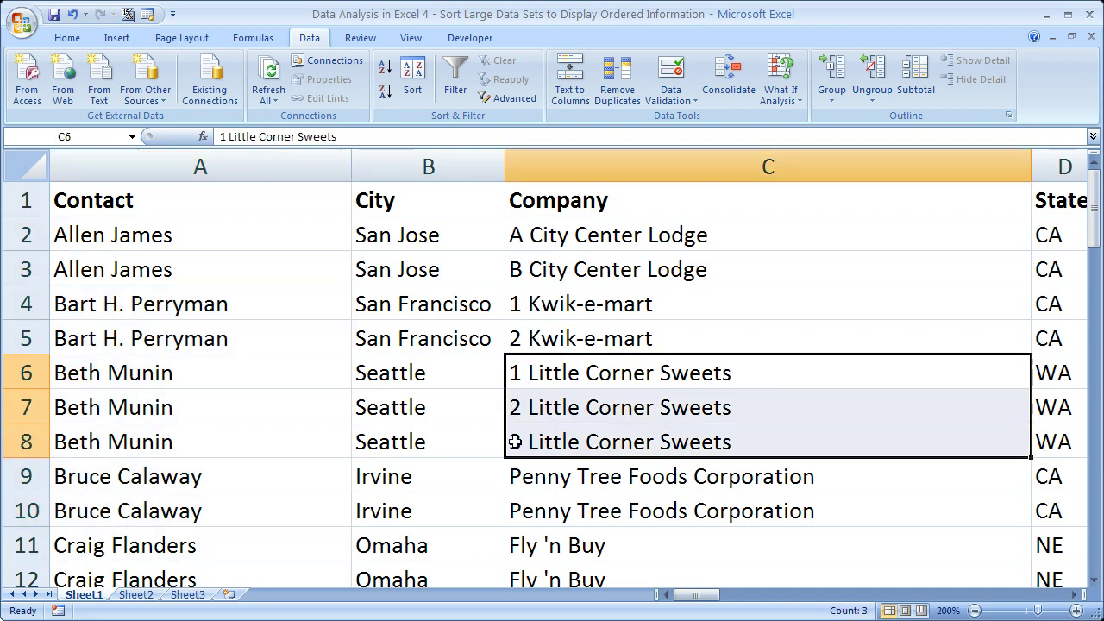
left_click(262, 238)
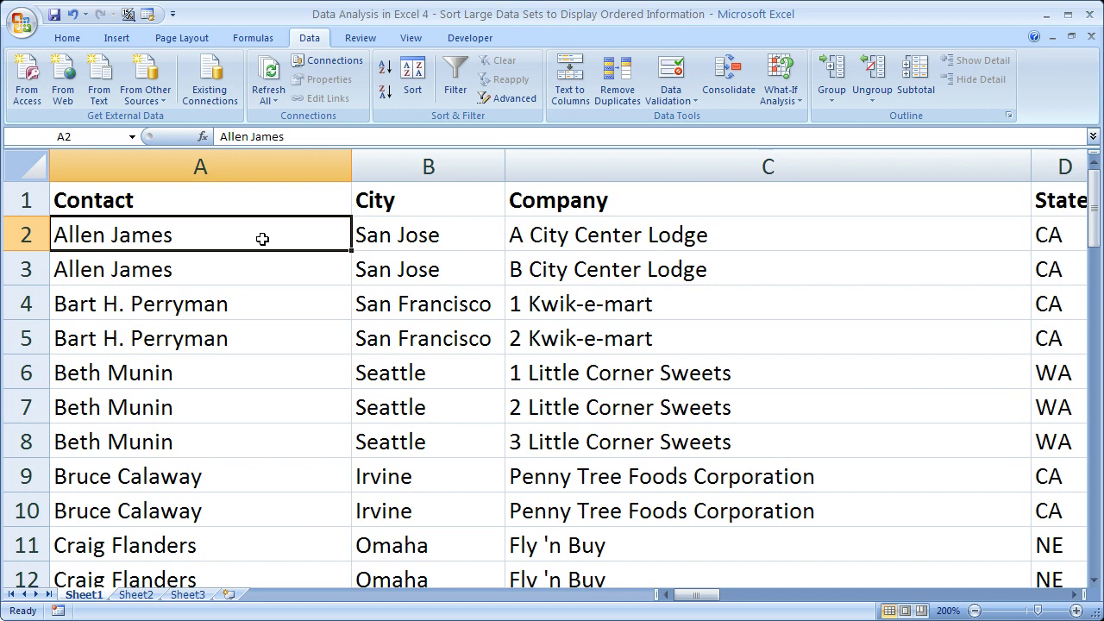